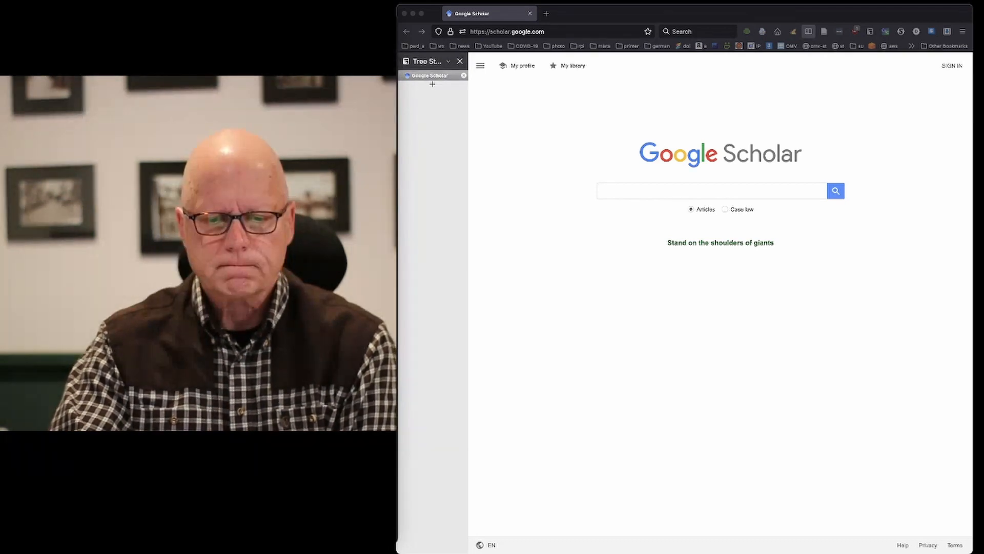
Search Google Scholar for articles on "data security".
left_click(624, 190)
type("d")
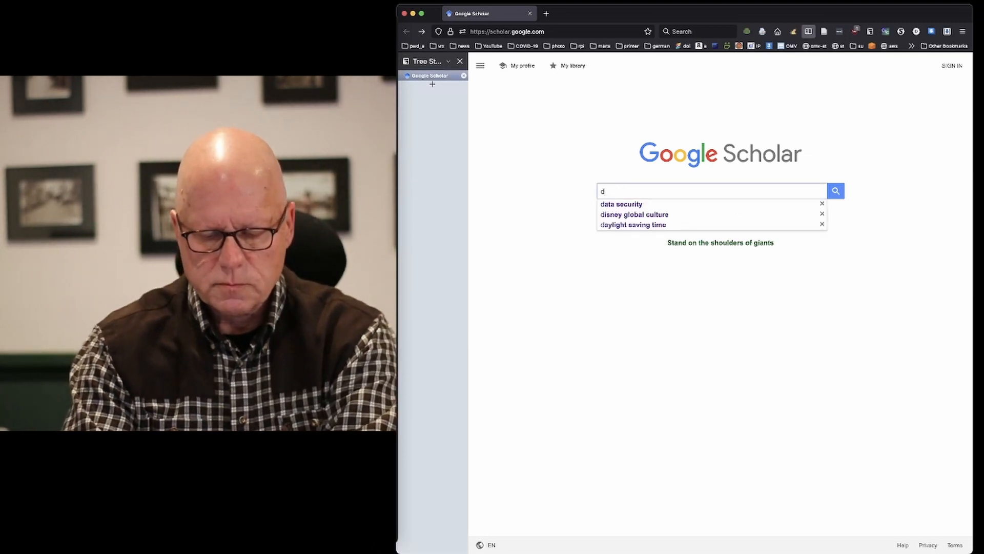
type("ata security")
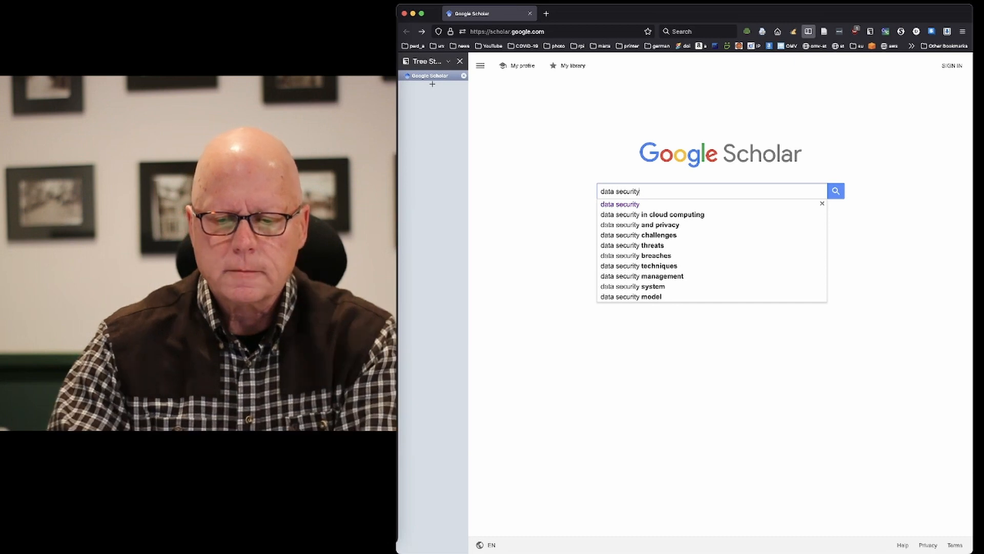
left_click(836, 194)
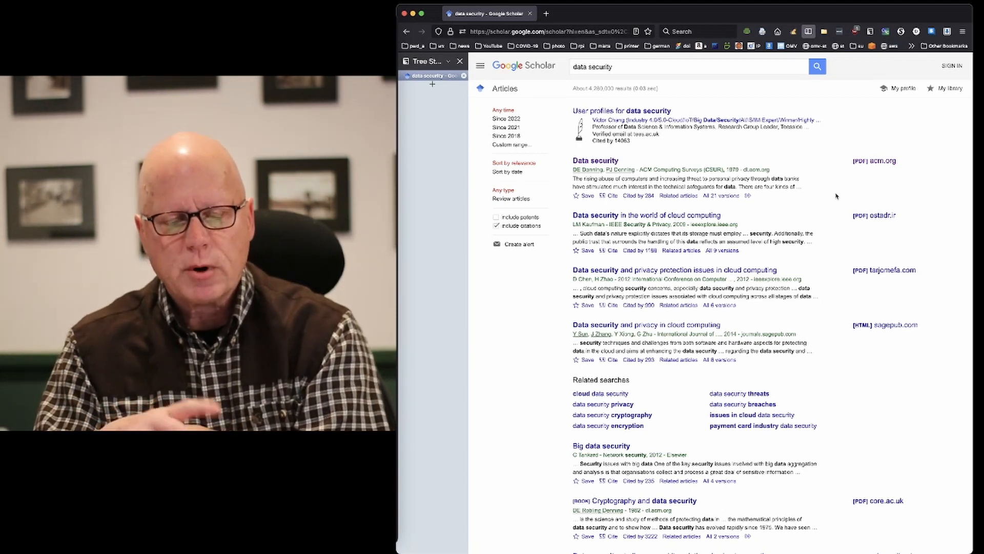
Open the ACM "Data security" article from the results, look over its abstract and save it to Zotero.
left_click(600, 162)
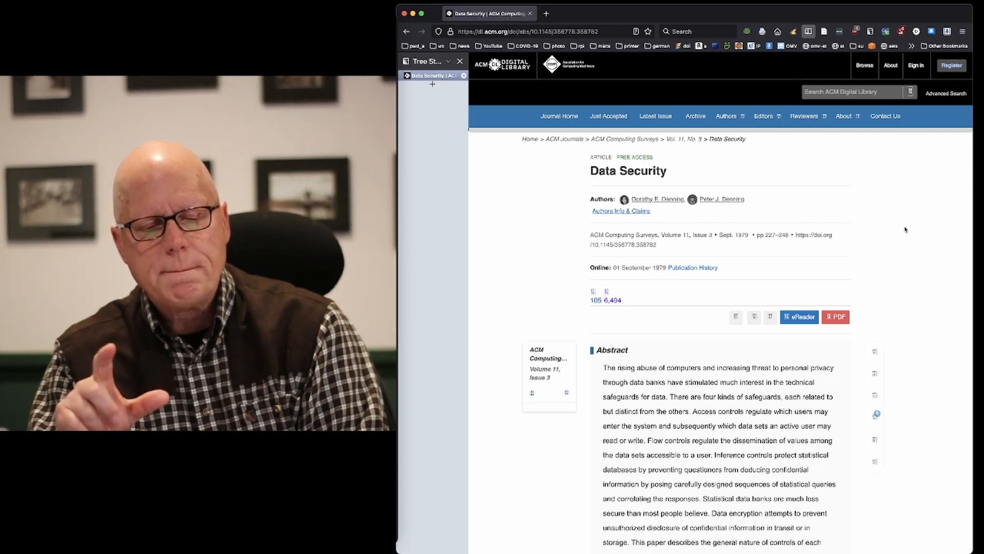
scroll(700, 418, "down", 3)
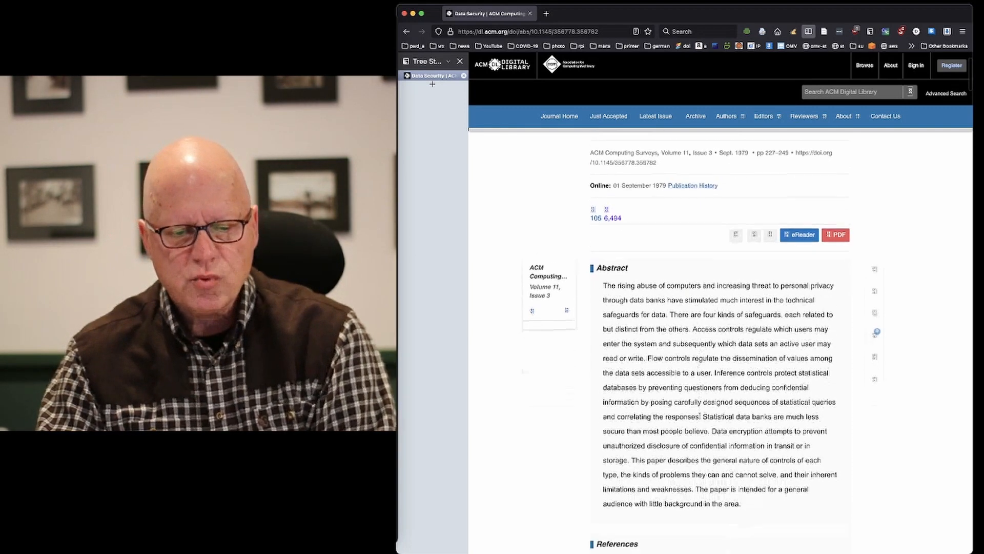
scroll(700, 417, "down", 1)
scroll(699, 415, "down", 1)
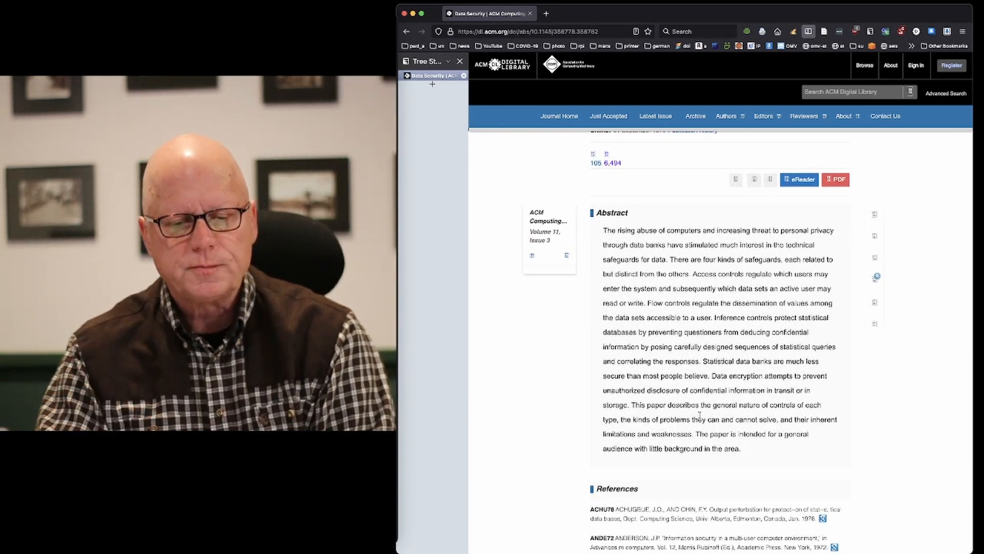
scroll(700, 415, "up", 2)
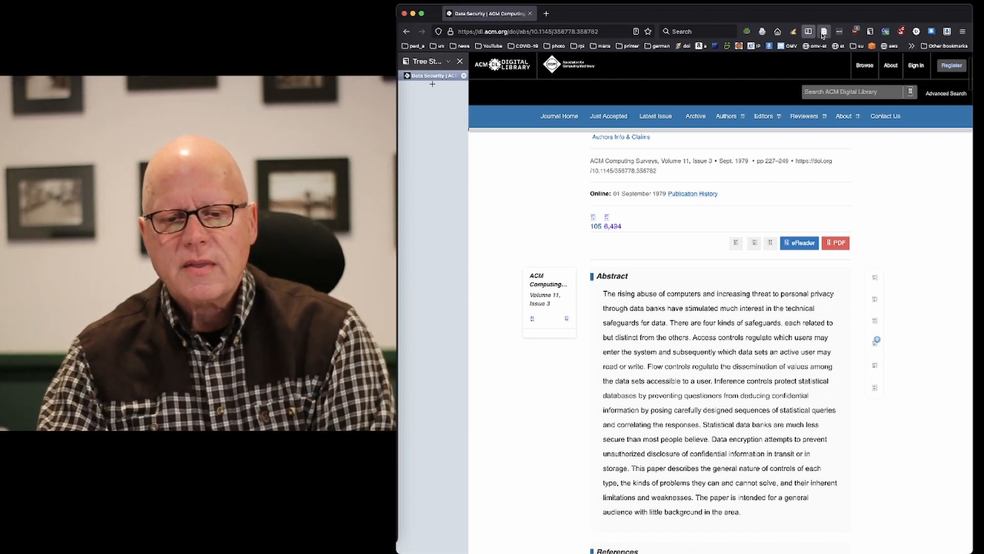
left_click(823, 32)
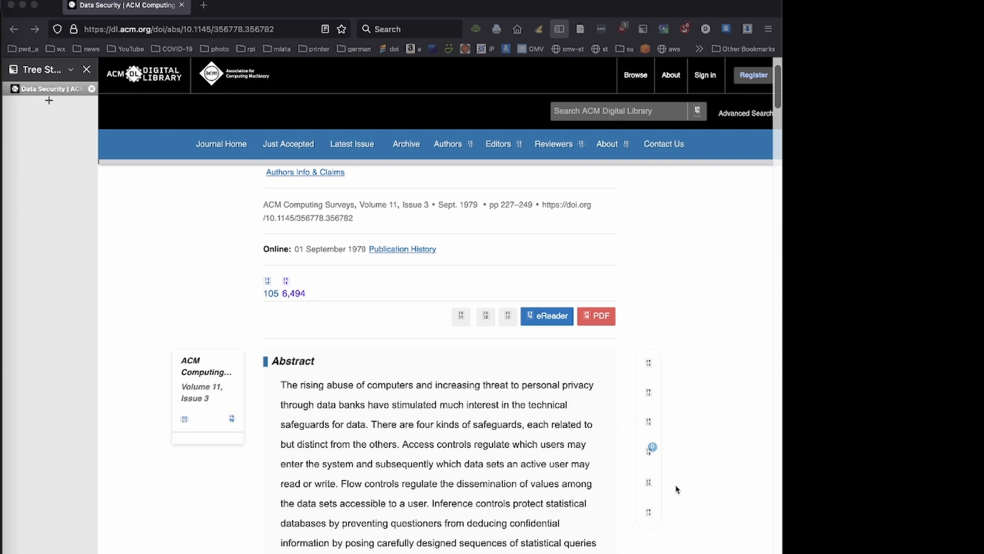
Switch to Zotero and look through the items in My Library.
key("super+Tab")
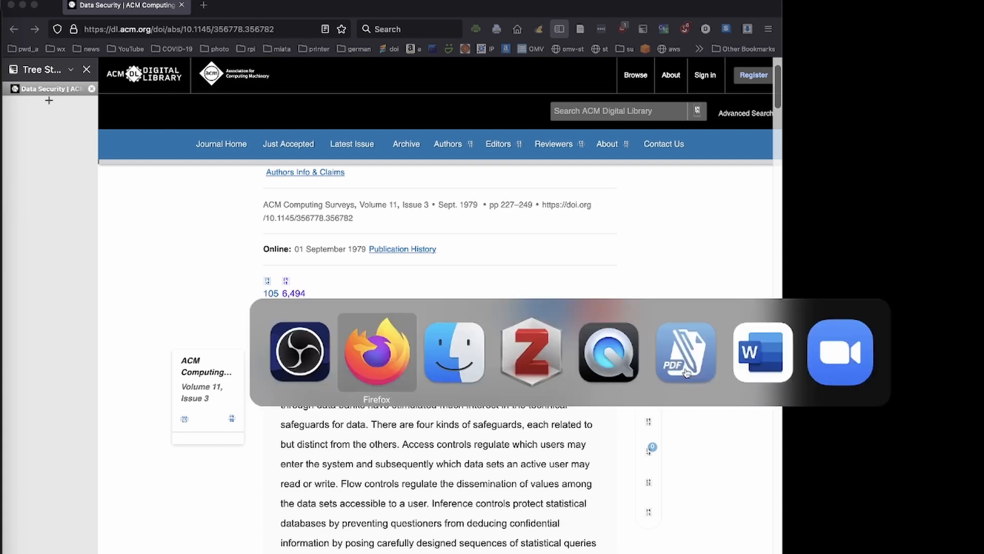
left_click(551, 368)
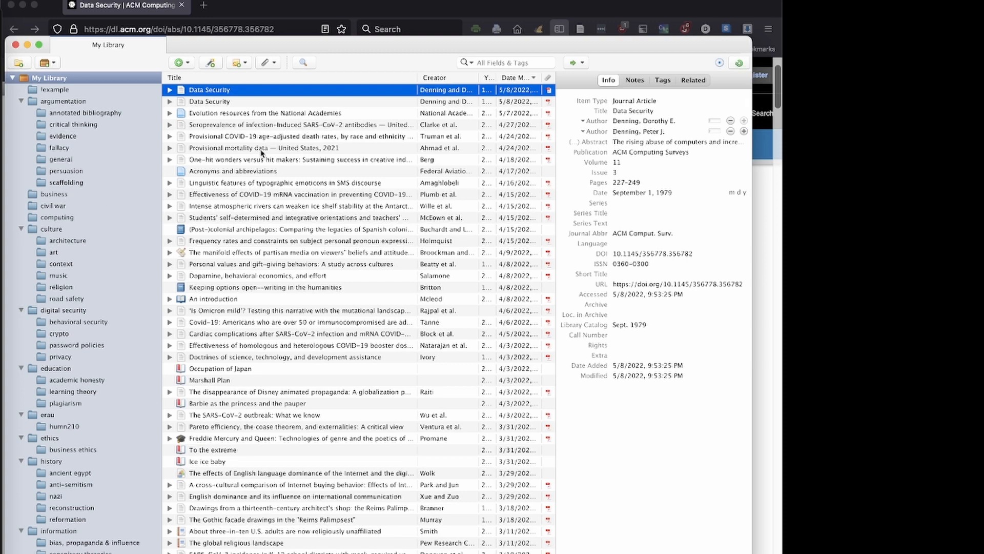
scroll(258, 305, "down", 4)
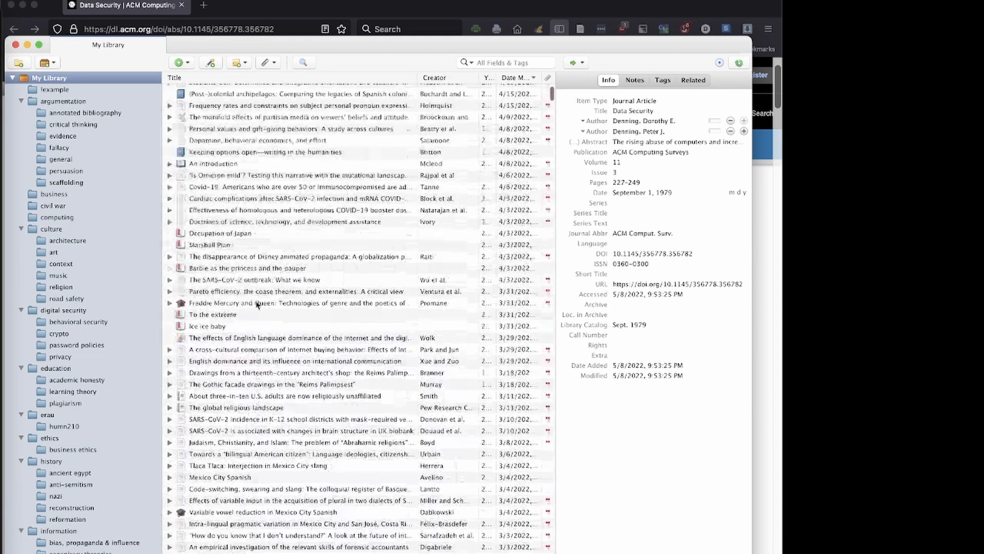
scroll(258, 306, "up", 4)
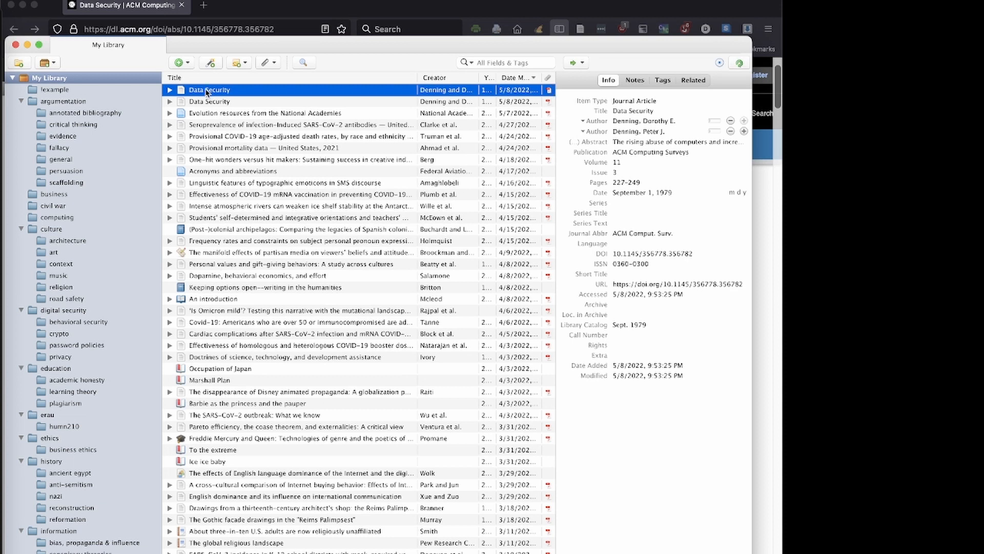
Add the newest Data Security item to the !example collection and open that collection.
left_click_drag(206, 92, 28, 84)
left_click(59, 90)
left_click(60, 82)
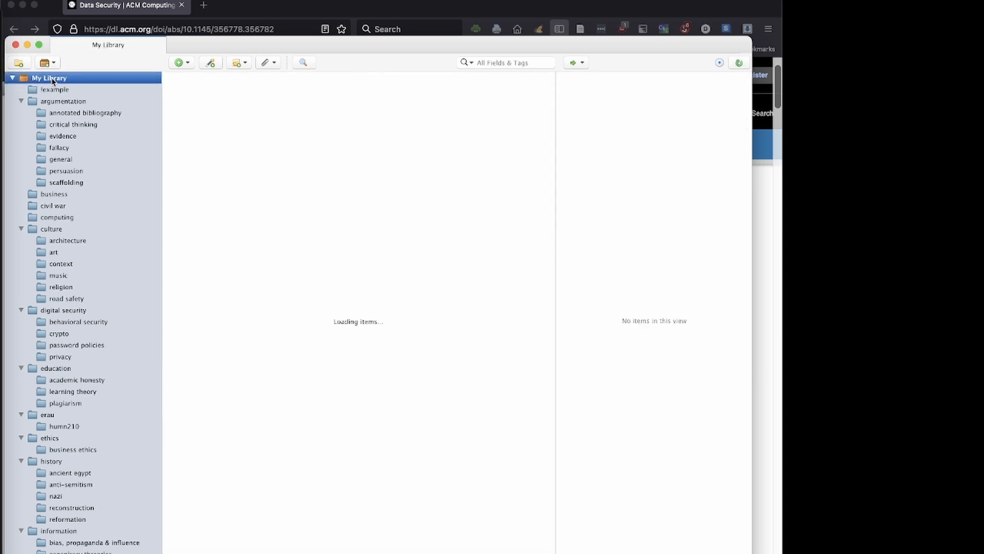
left_click_drag(199, 91, 95, 93)
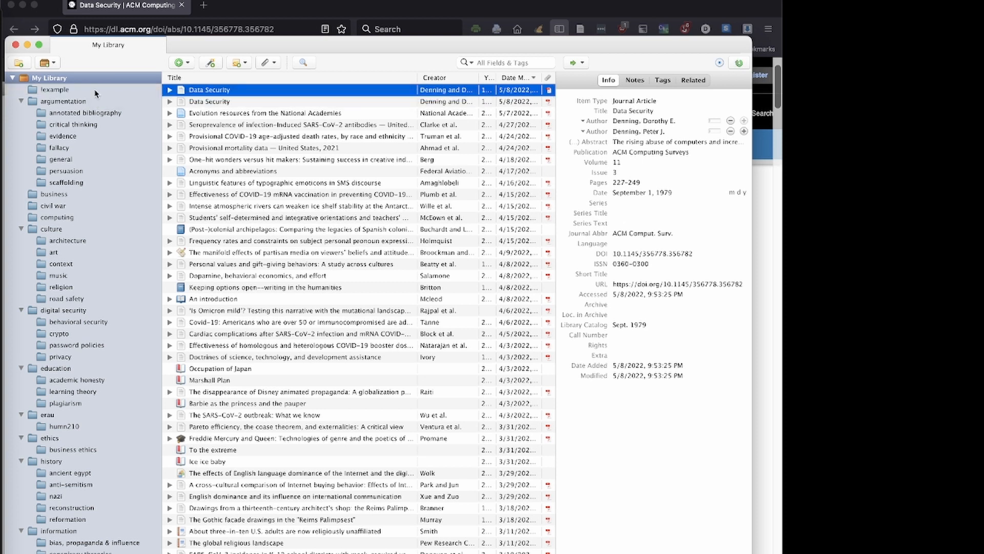
left_click(54, 88)
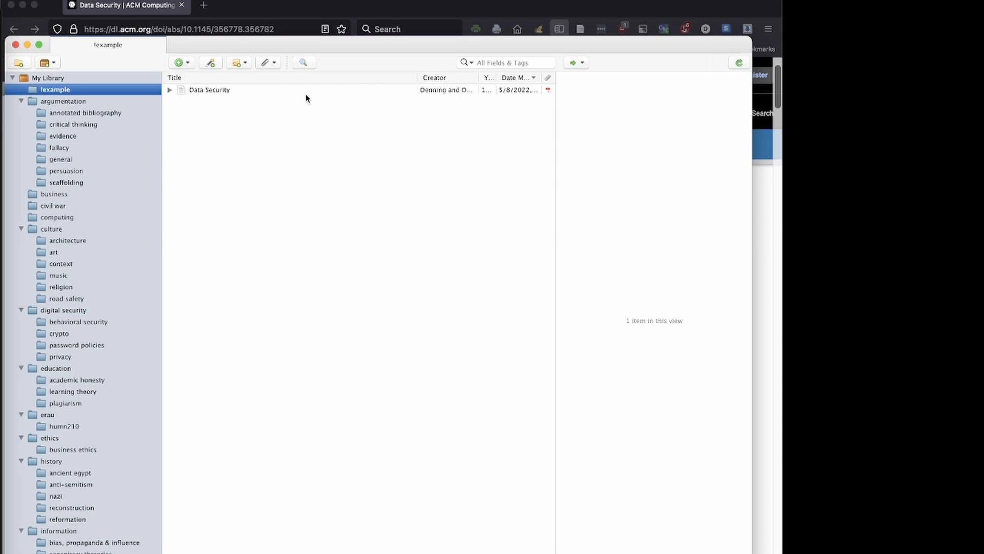
Convert the title of the Data Security item in the !example collection to sentence case.
left_click(218, 91)
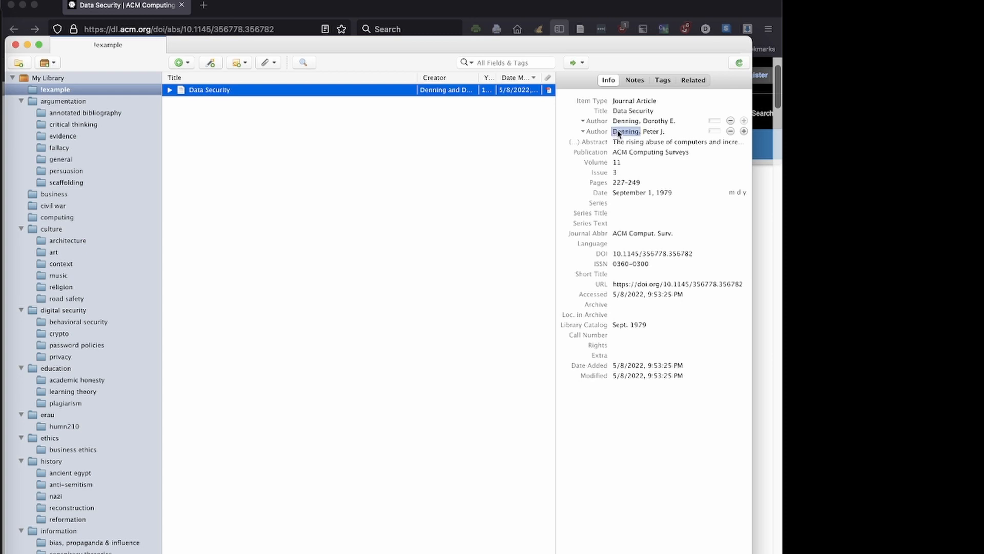
left_click(625, 111)
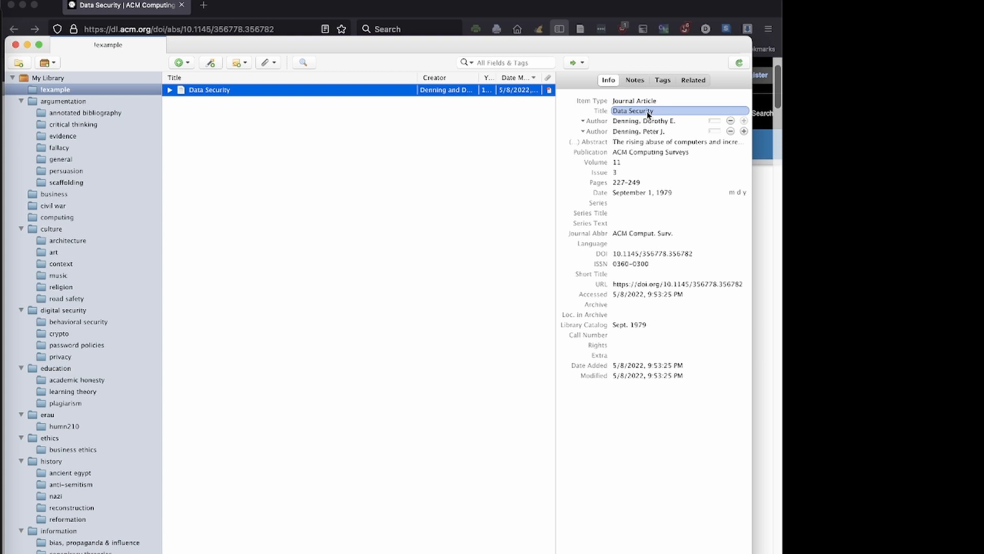
right_click(647, 112)
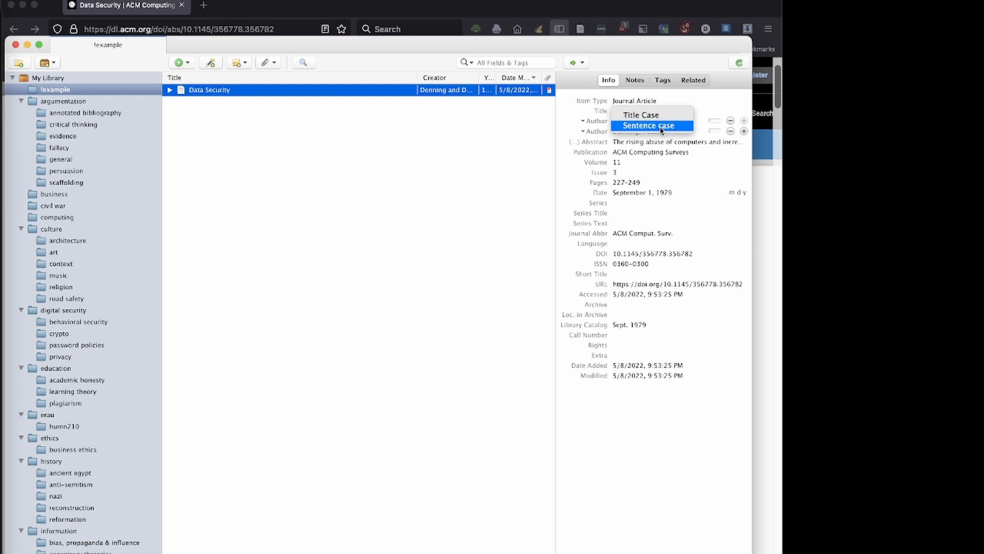
left_click(661, 130)
left_click(621, 114)
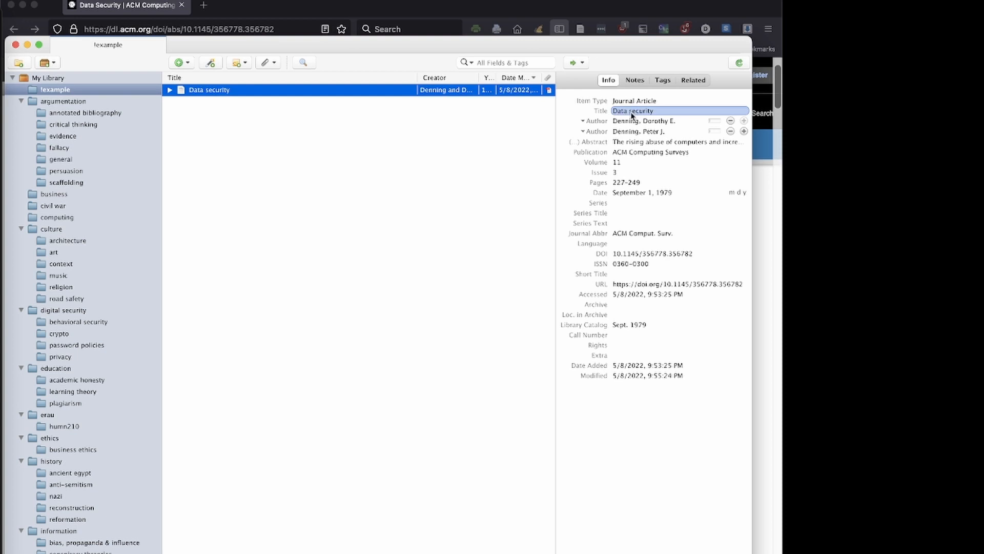
Switch the first author's name to single-field format and restore it to two fields.
key("Tab")
key("Tab")
key("Tab")
key("Tab")
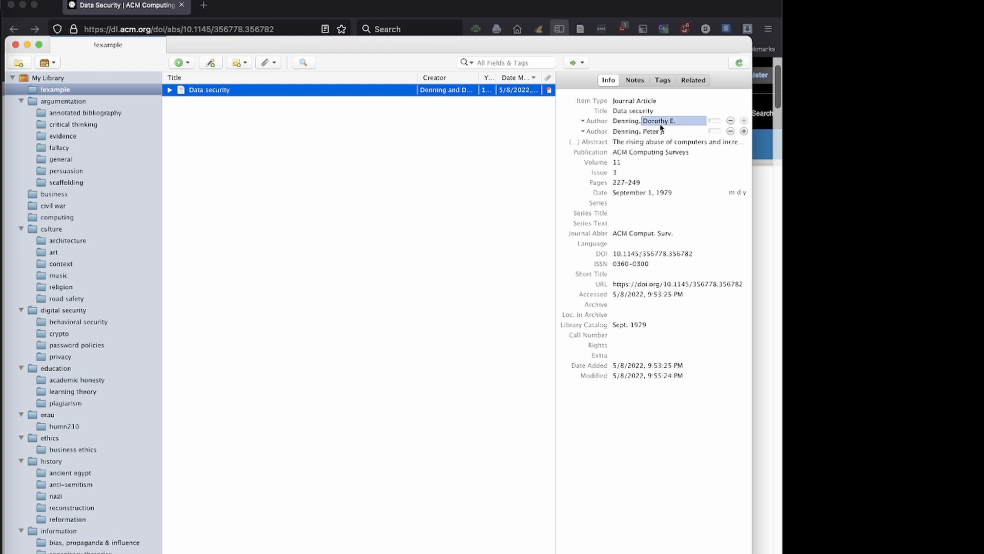
left_click(714, 122)
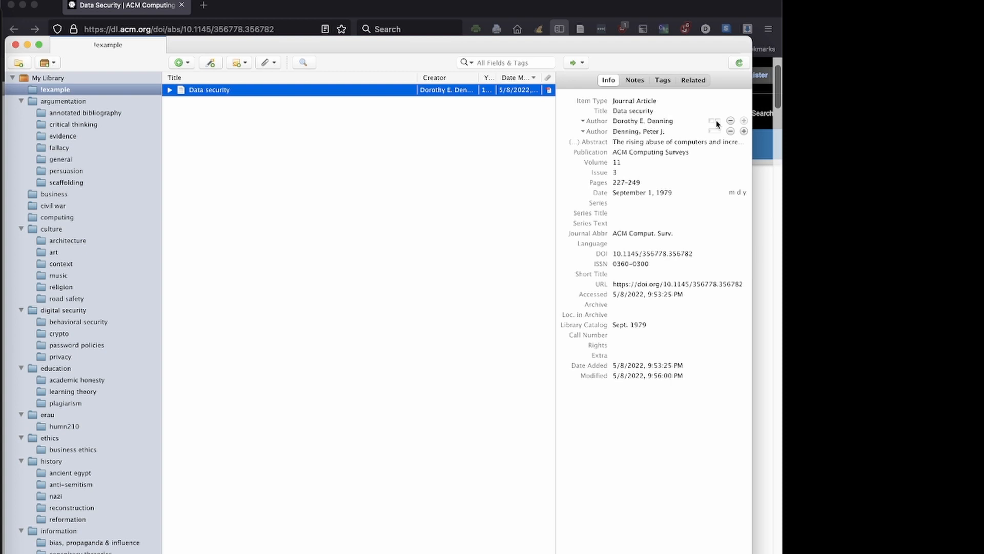
left_click(666, 121)
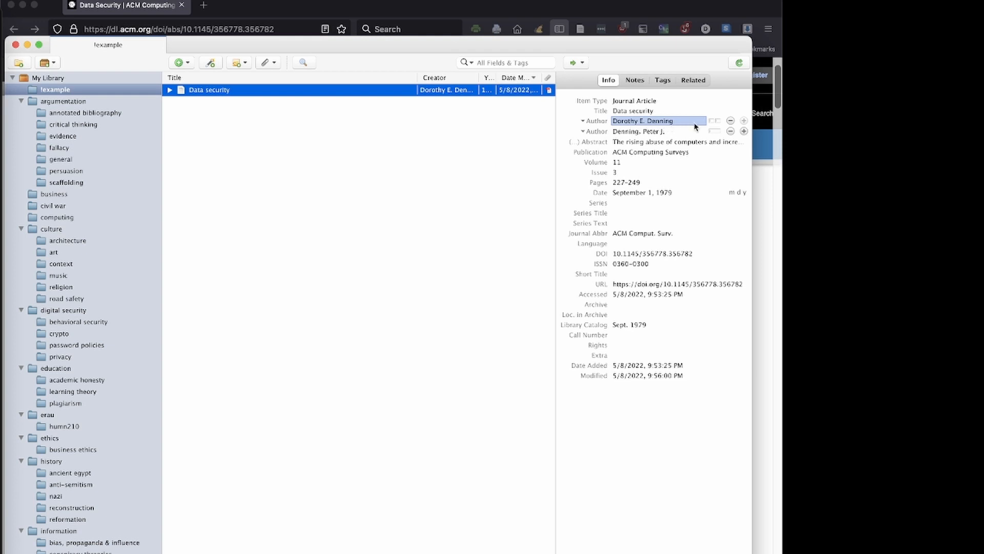
left_click(719, 122)
left_click(715, 122)
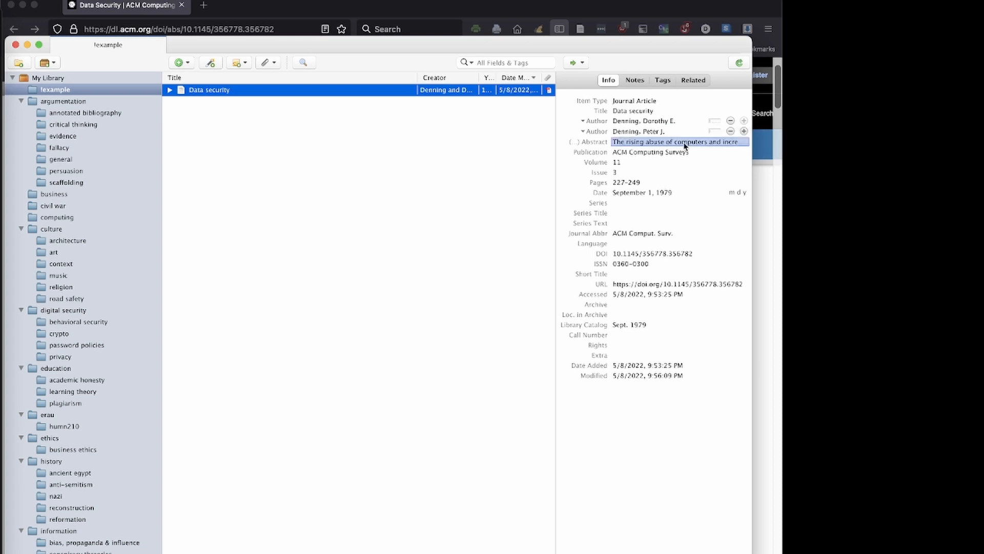
Check the item's publication and date fields, open its attached PDF, skim the page thumbnails and close the PDF.
left_click(628, 153)
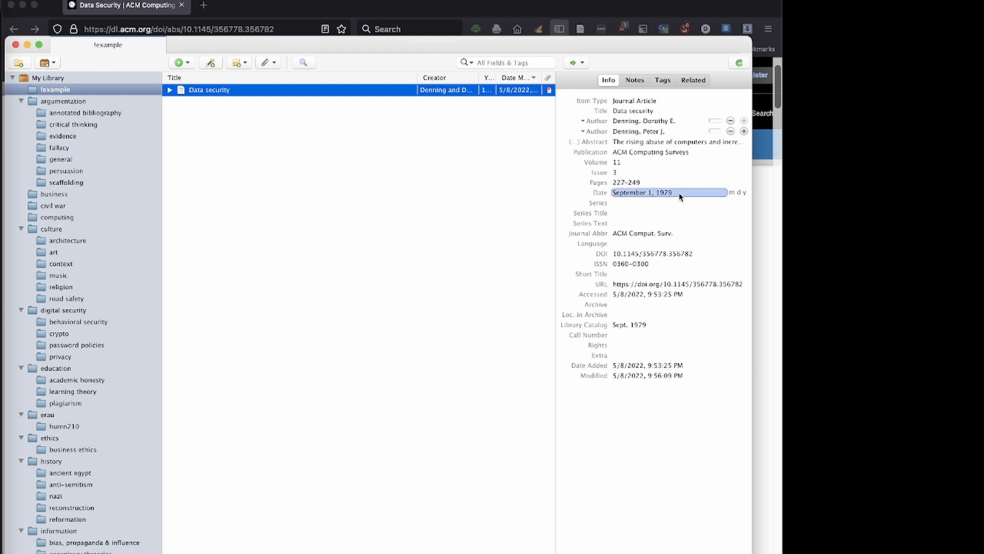
mouse_move(680, 194)
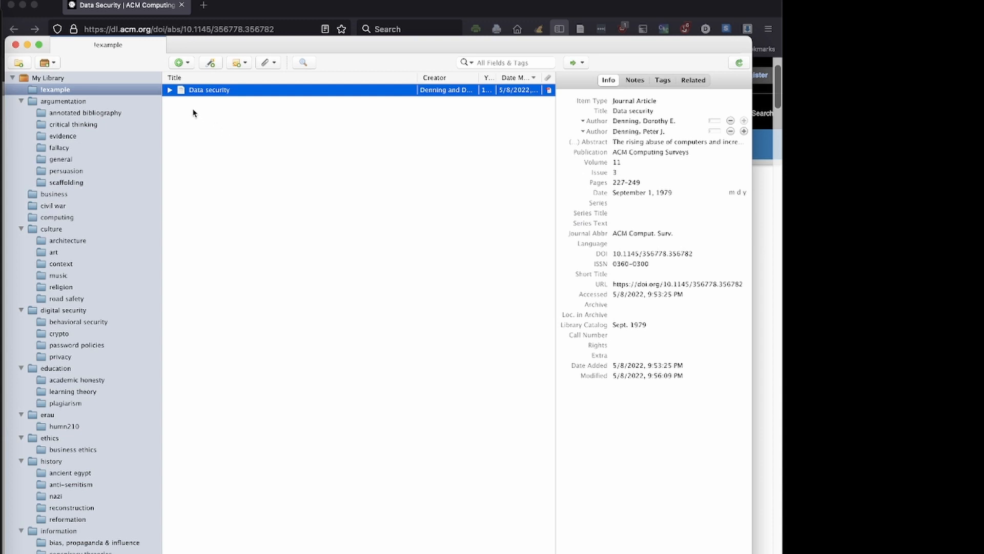
left_click(169, 90)
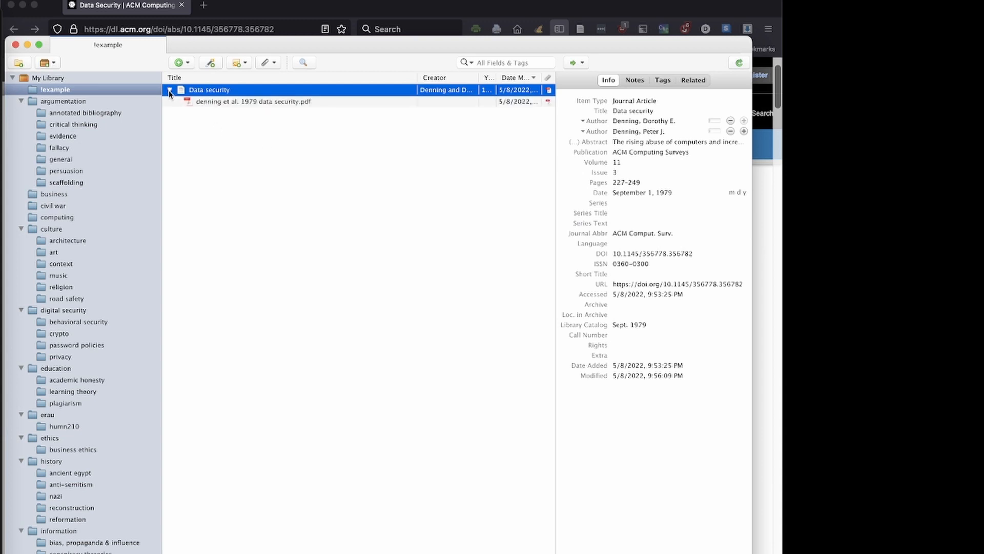
double_click(212, 102)
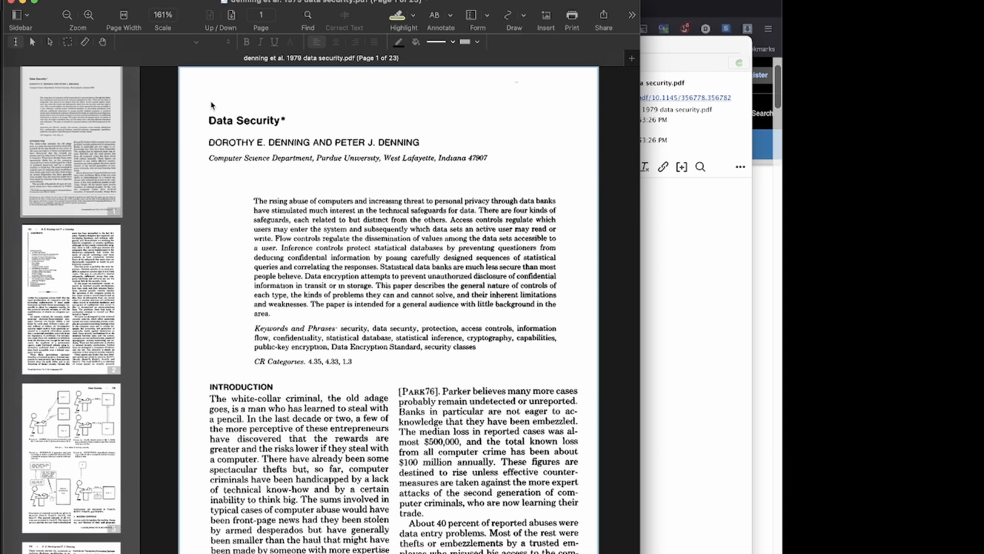
scroll(99, 314, "down", 3)
scroll(98, 315, "down", 8)
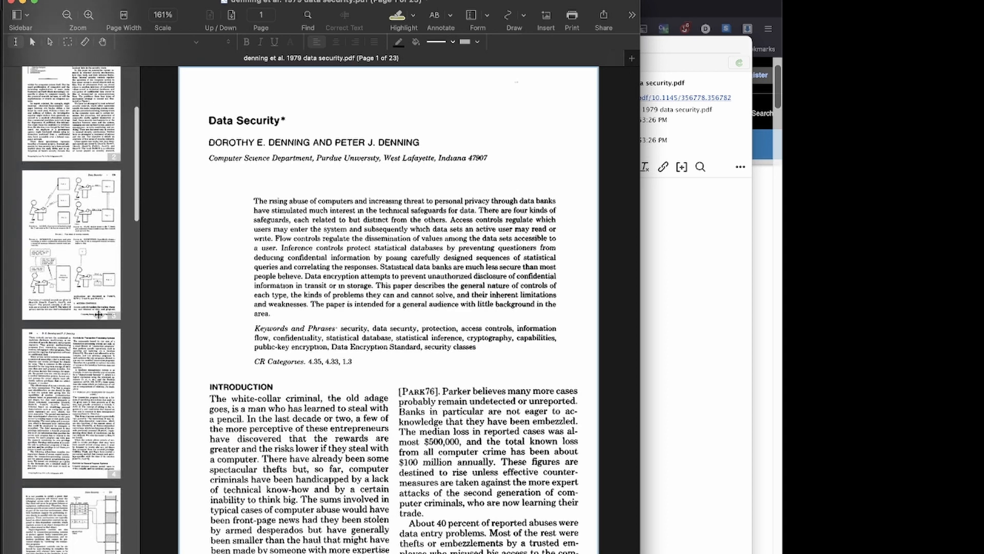
scroll(101, 311, "up", 8)
scroll(101, 311, "up", 3)
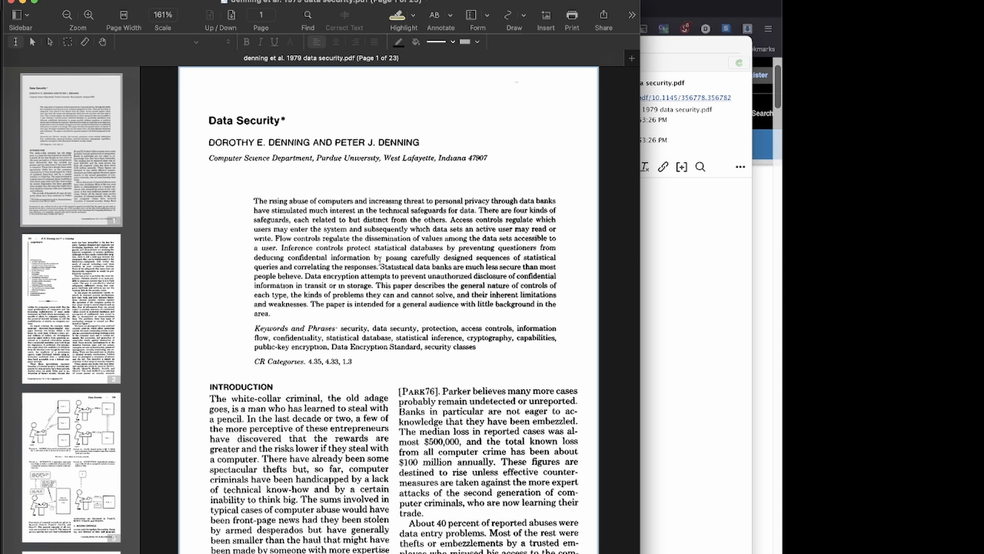
left_click(10, 4)
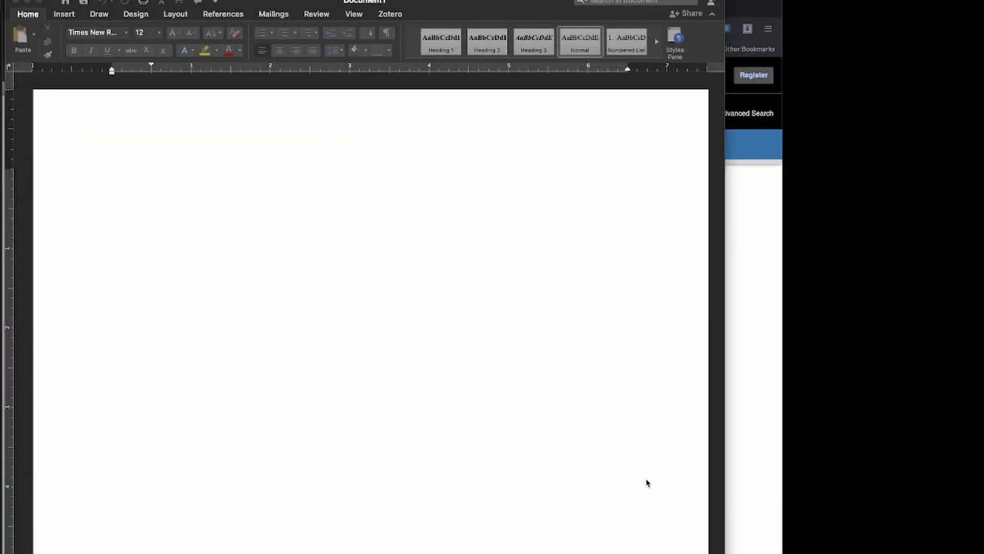
Set the font size to 20 at the start of the blank Word document.
left_click(160, 166)
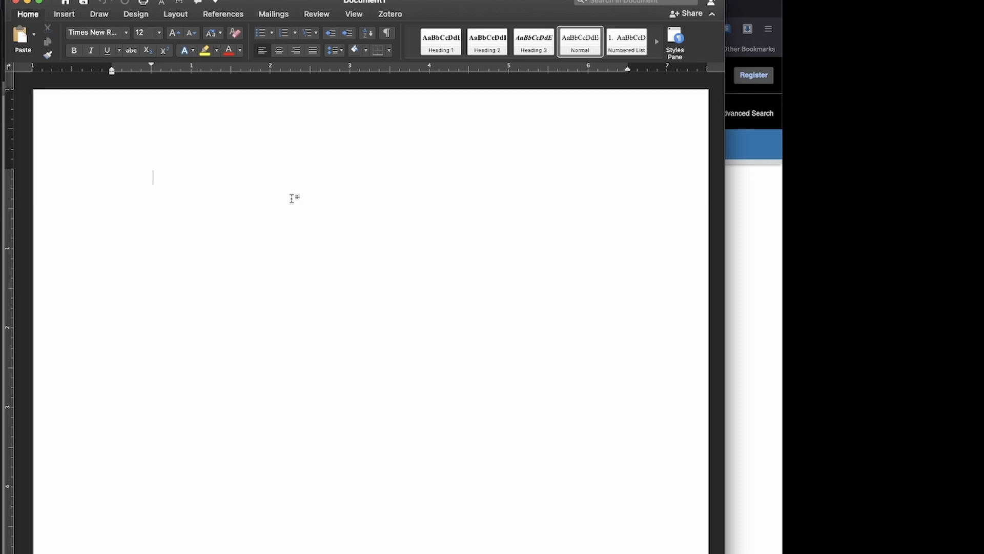
left_click(161, 35)
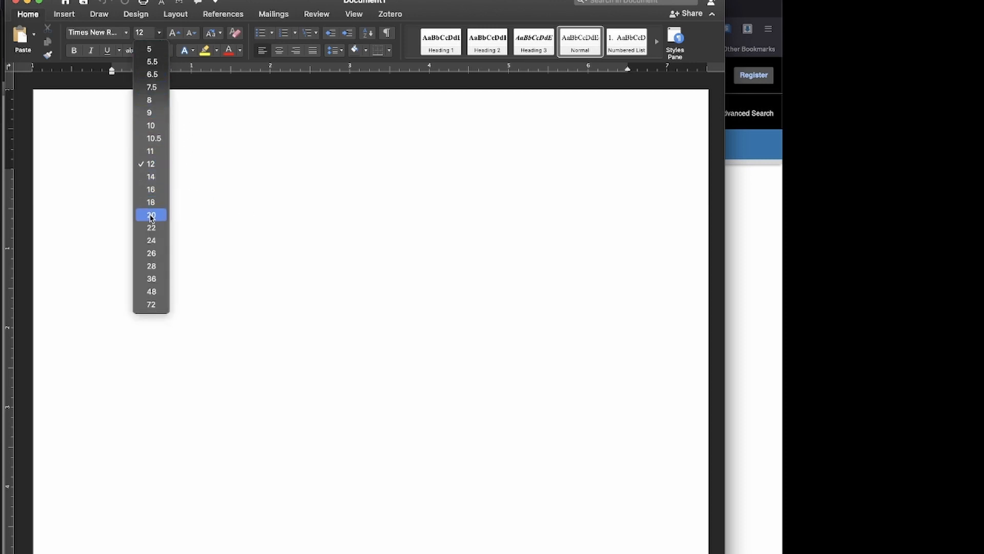
left_click(152, 216)
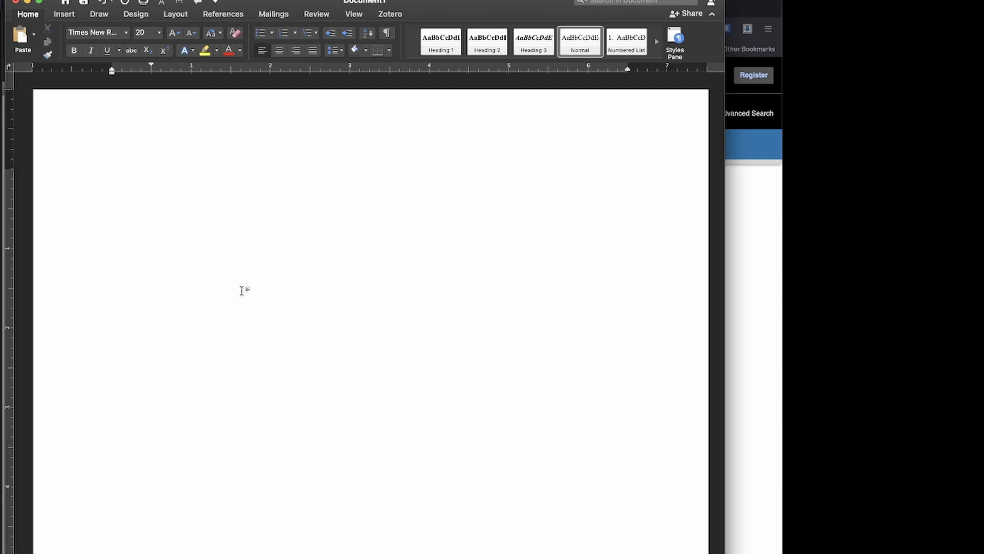
Write "Since before 1979, privacy concerns have been a challenge" as the opening of the document.
type("S")
type("e")
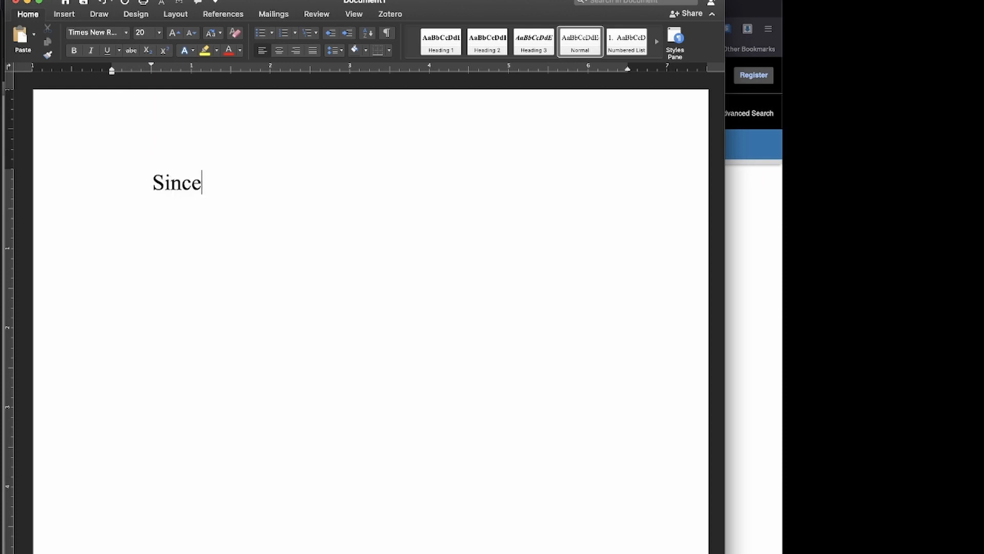
type(" before ")
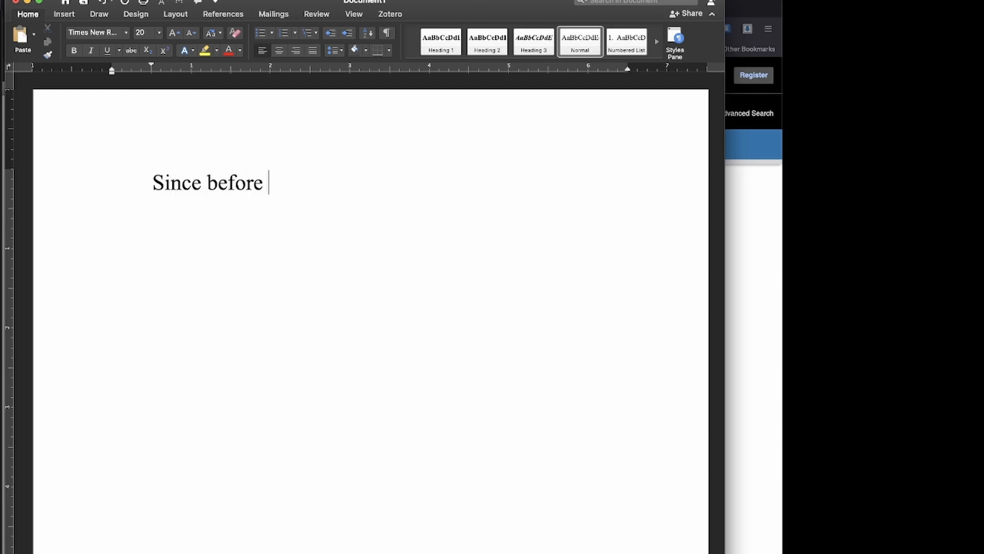
type("1979, pri")
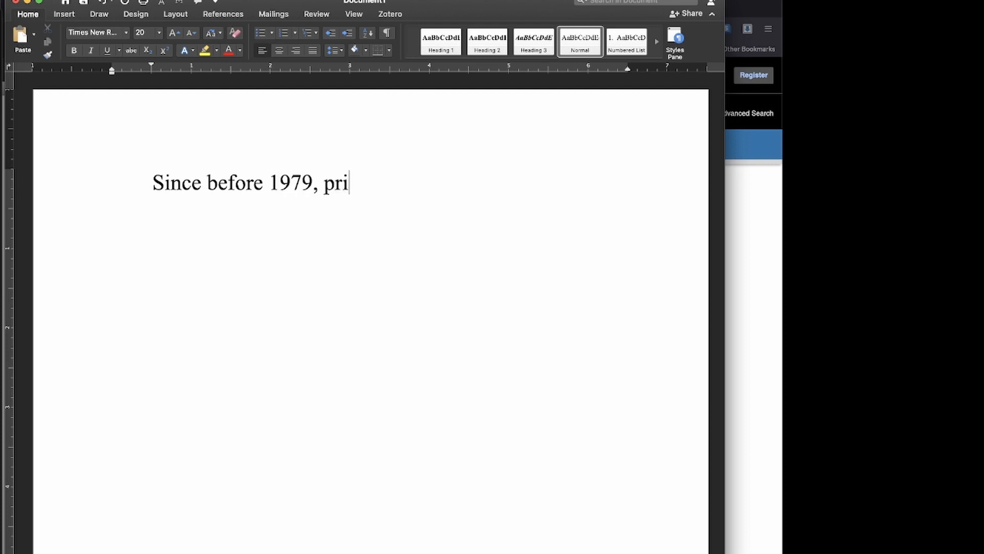
type("vacy concern")
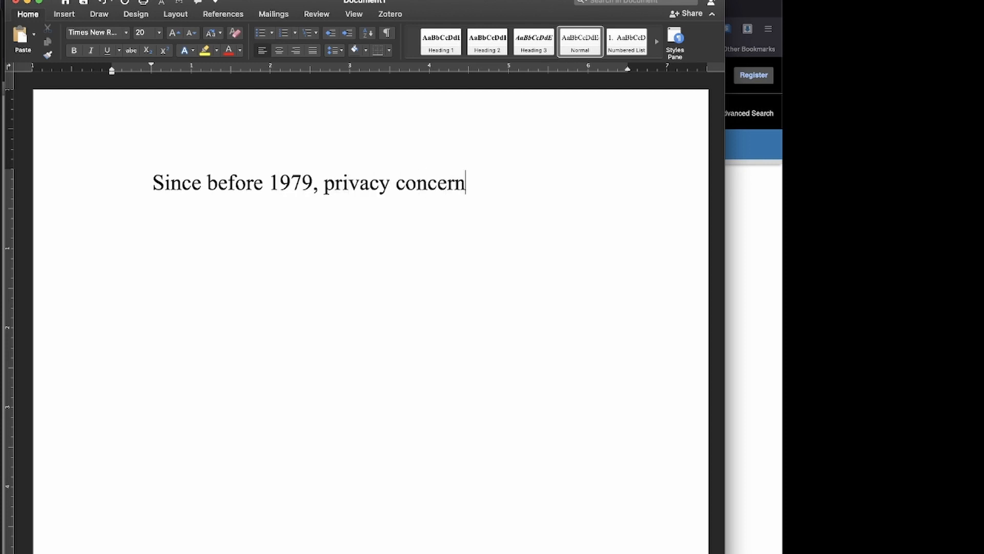
type("s have ch")
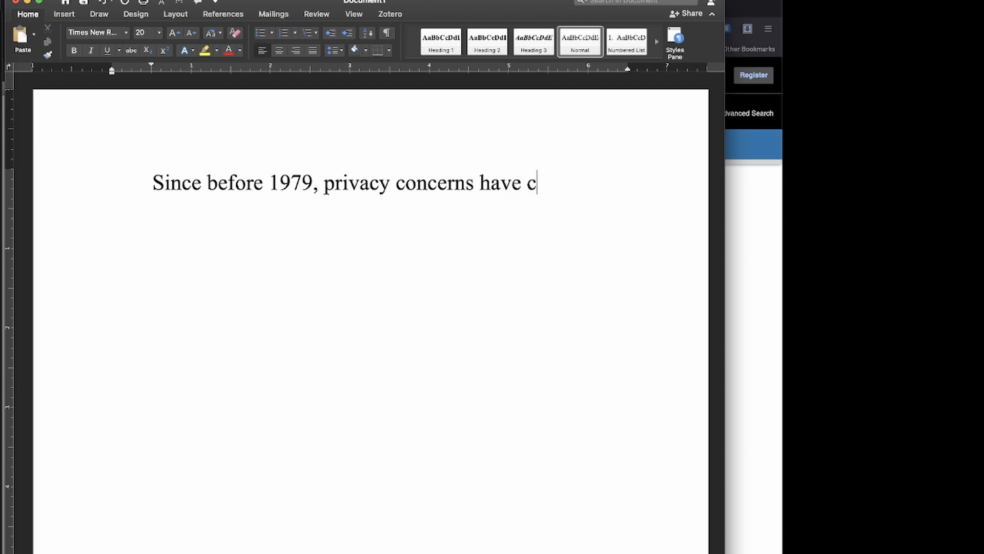
key("BackSpace")
key("BackSpace")
type("been a challenge")
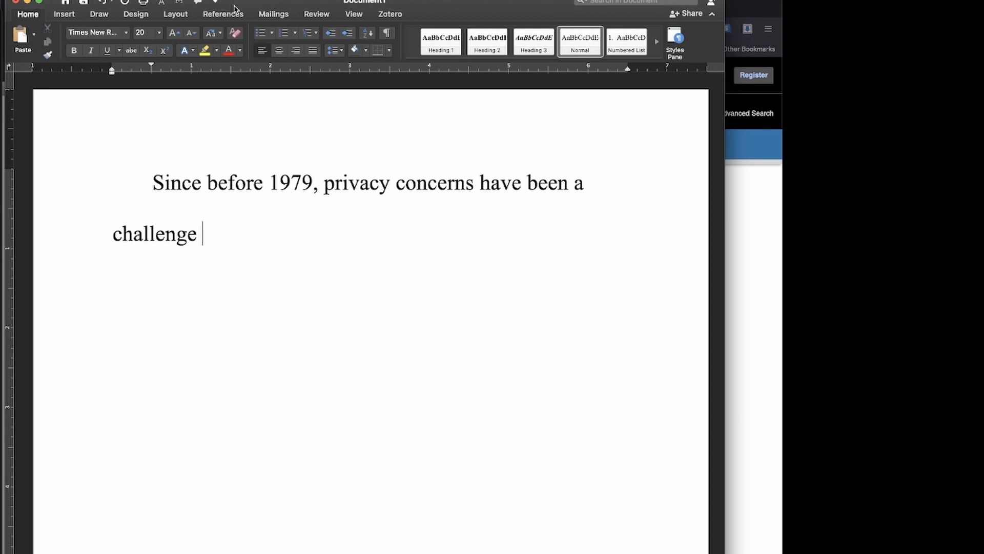
Insert a Zotero citation of the 1979 "Data Security" article after "challenge", using the American Psychological Association (APA) 7th edition style.
left_click(390, 16)
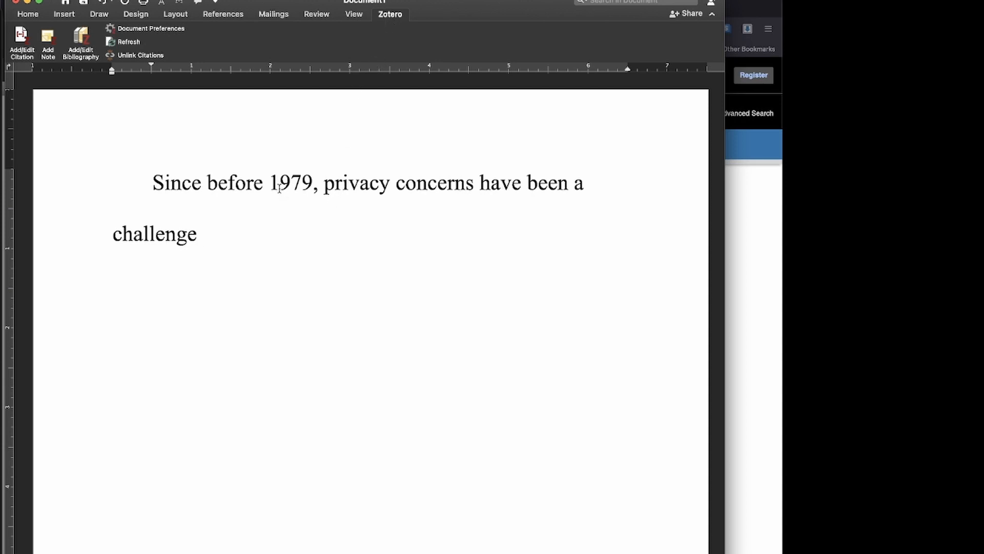
left_click(19, 36)
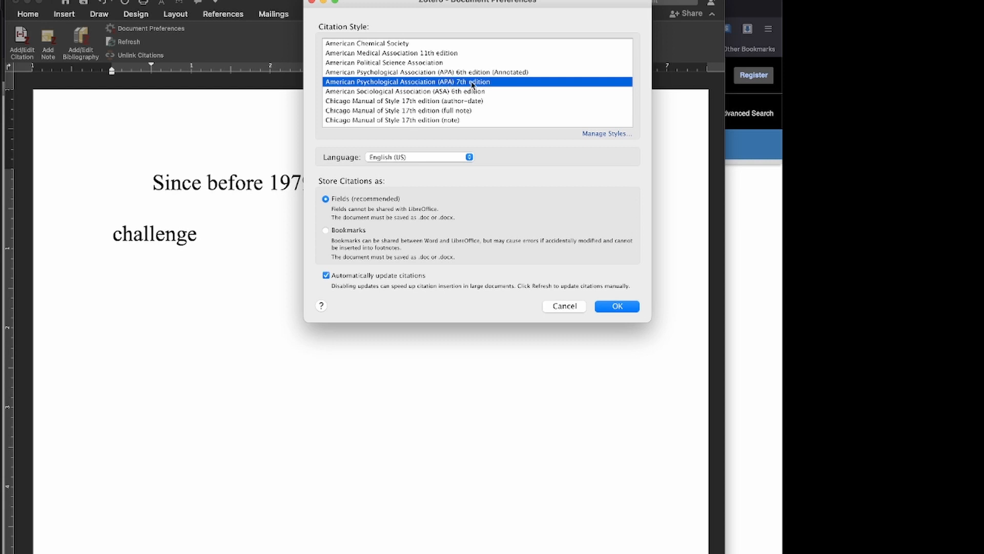
left_click(616, 308)
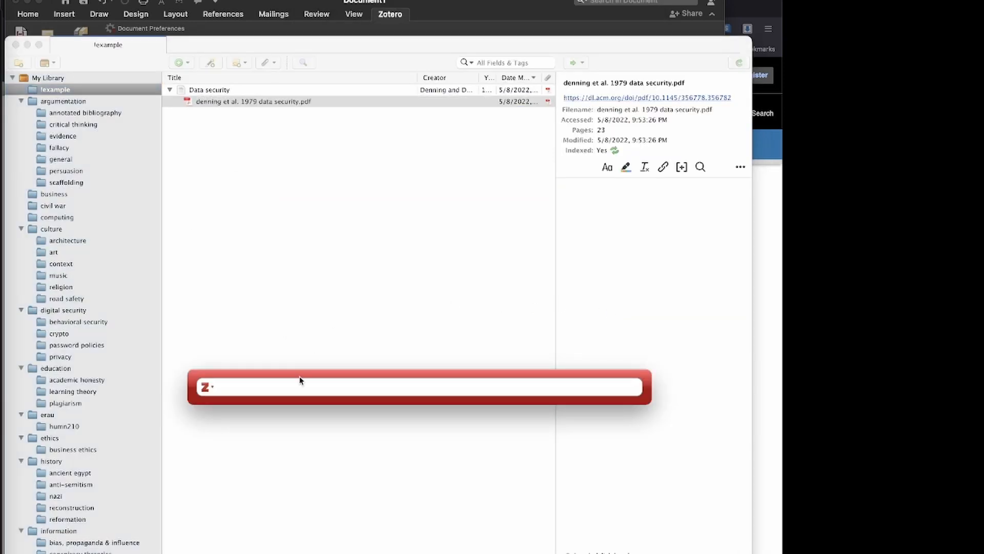
type("denning")
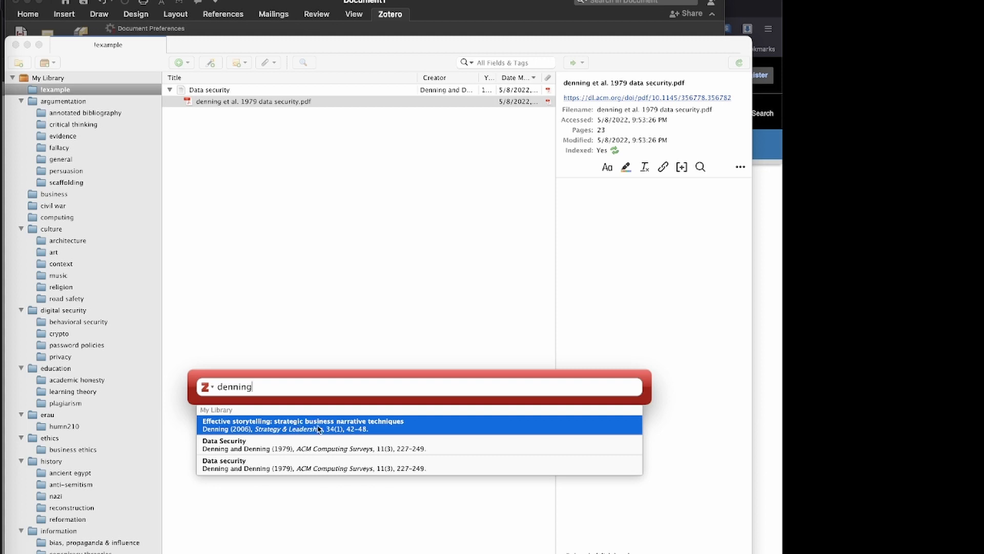
left_click(243, 445)
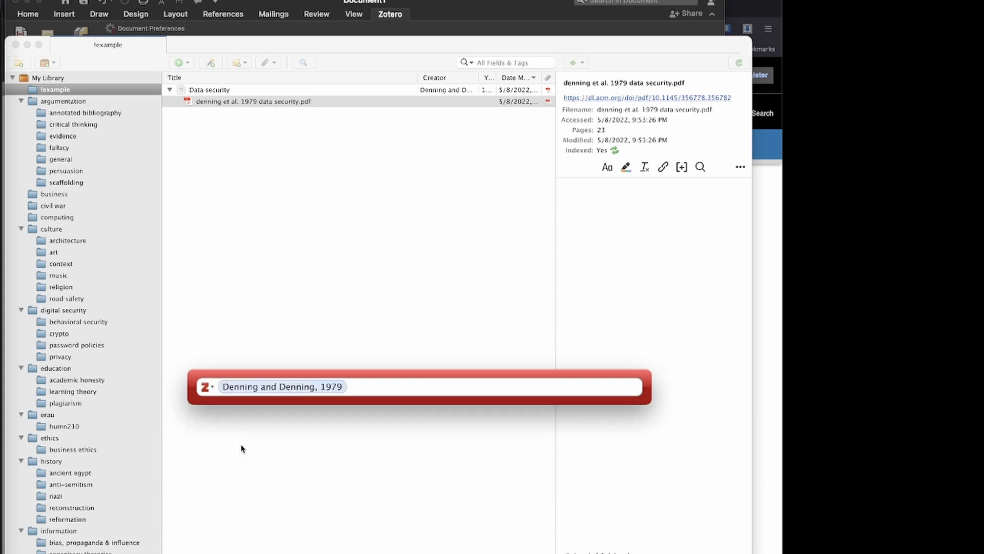
key("Return")
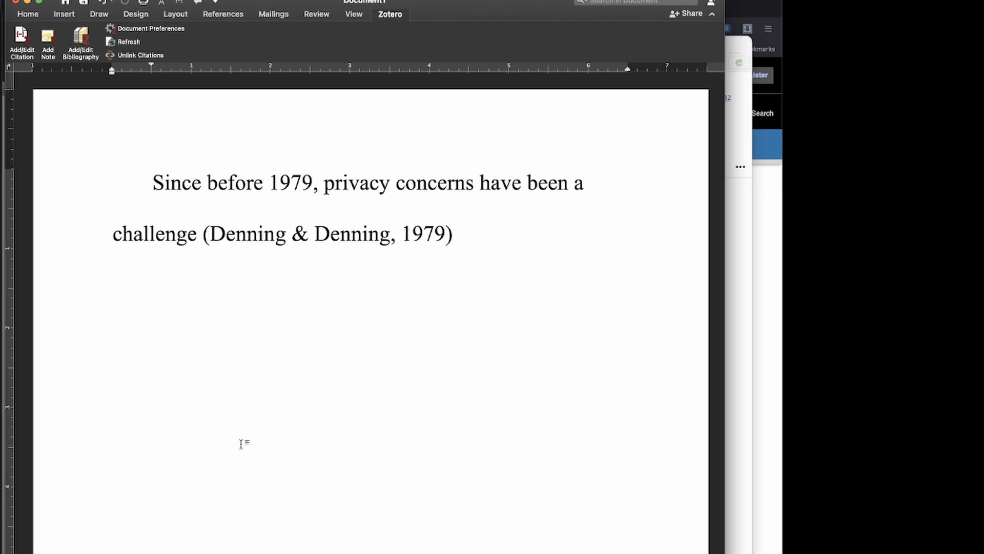
End the cited sentence with a period and insert a page break below it.
type(".")
key("Return")
key("super+Return")
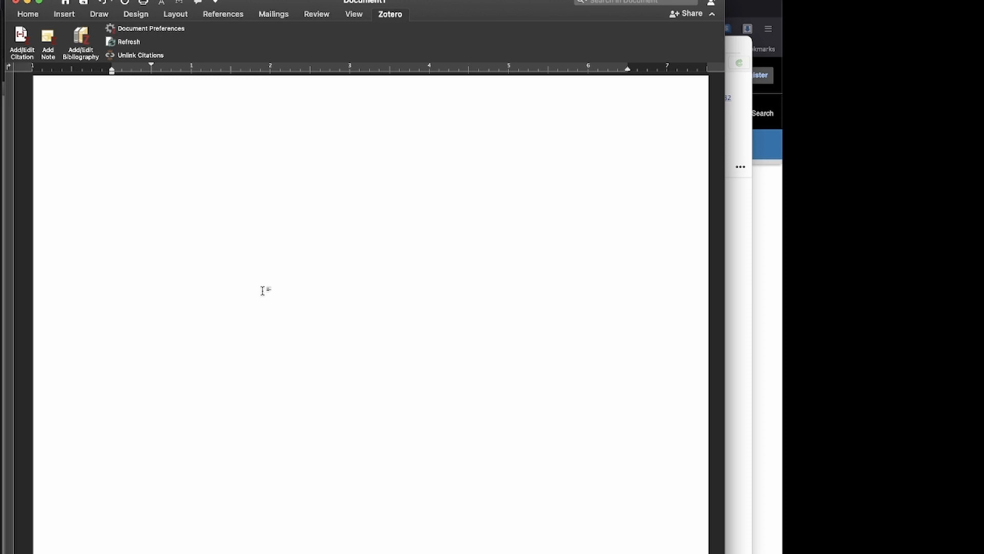
Insert the Zotero bibliography under the References heading on the new page.
left_click(262, 291)
scroll(371, 314, "down", 3)
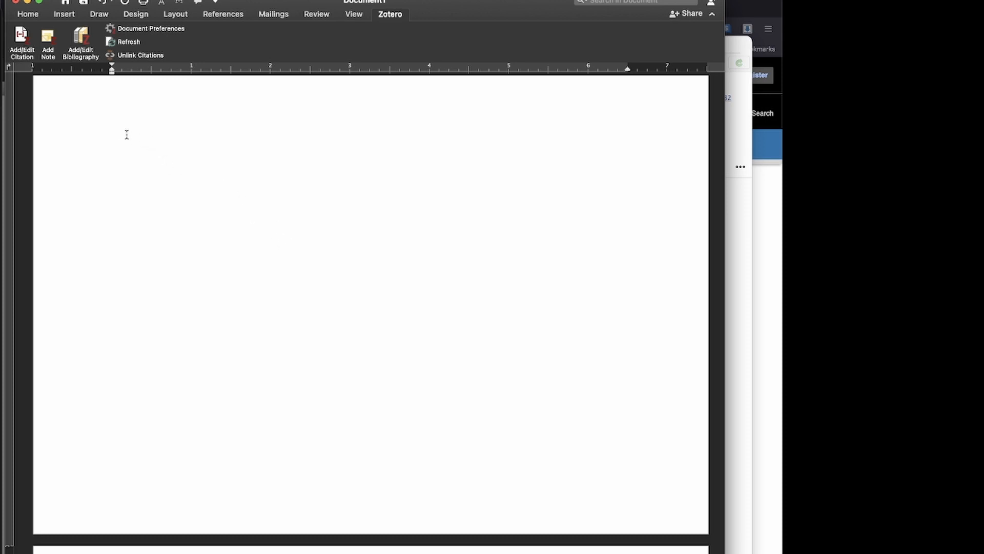
left_click(397, 19)
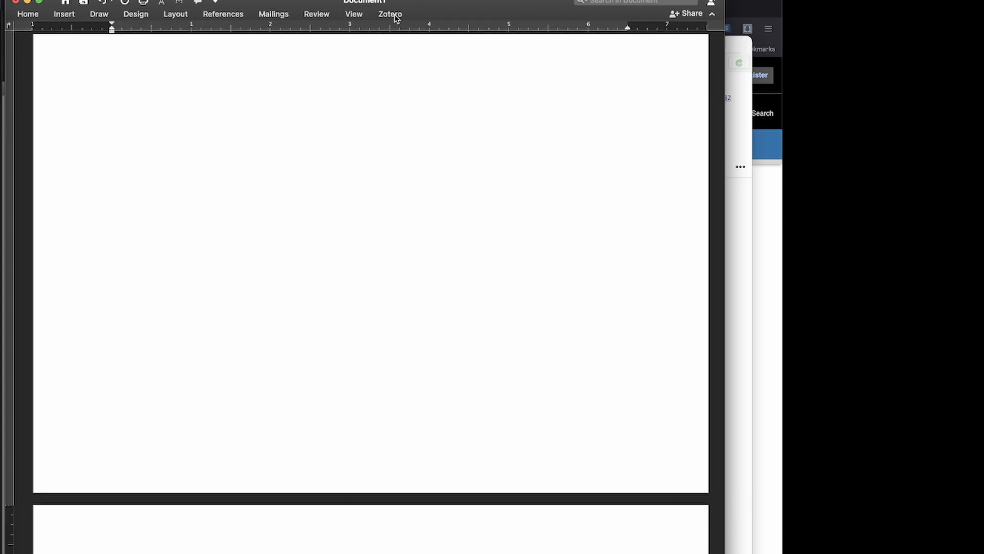
left_click(394, 18)
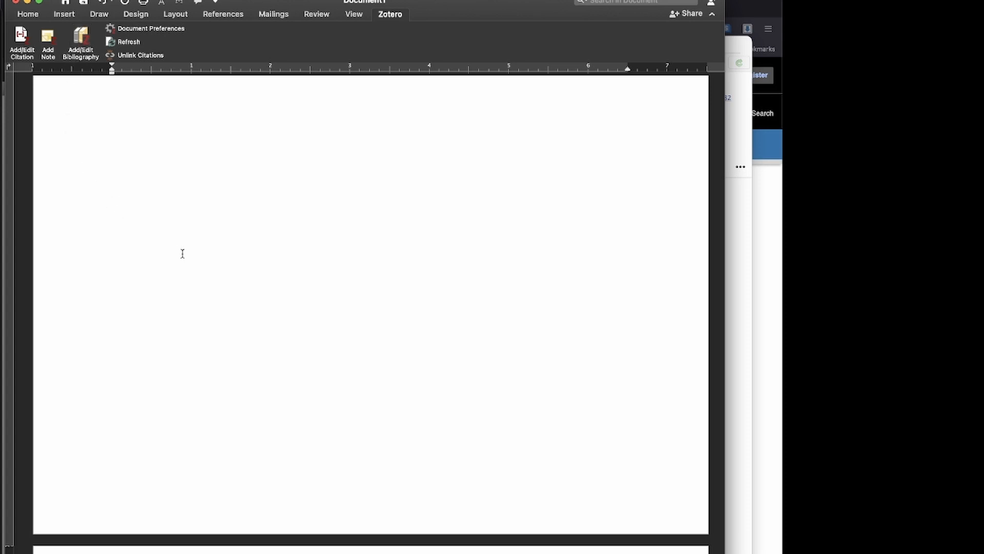
left_click(83, 37)
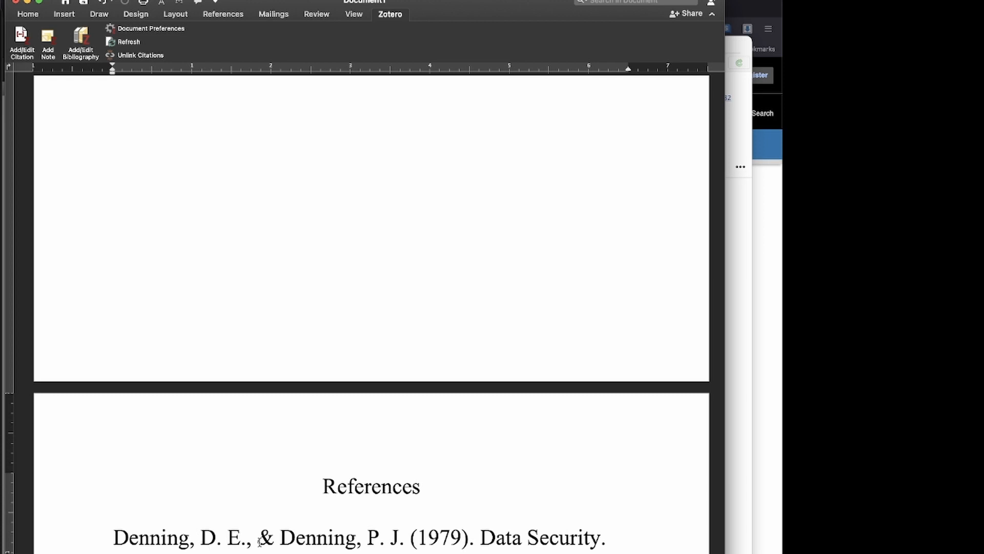
Check the title in the bibliography entry, switch to Zotero and compare the two Data Security items and their attachments in My Library.
left_click(494, 538)
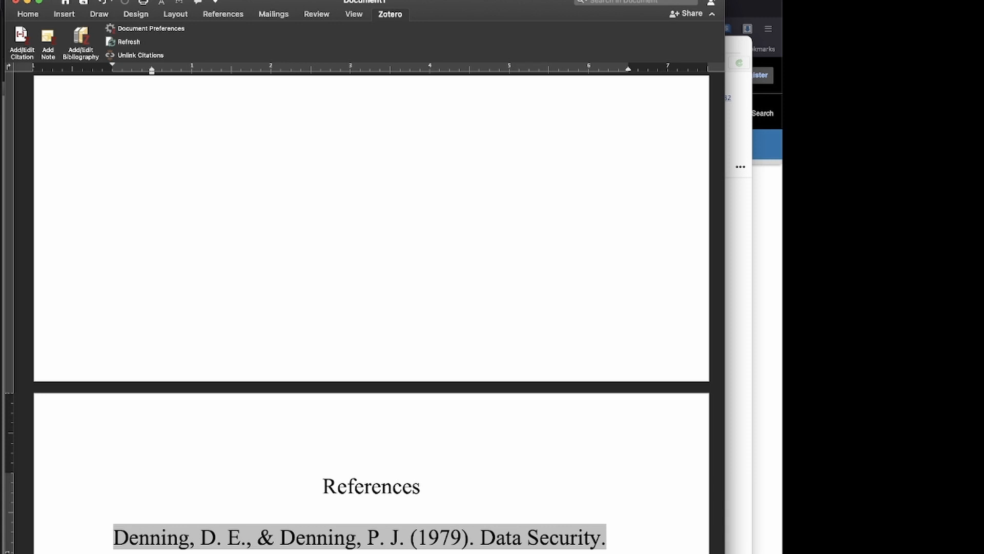
left_click(736, 441)
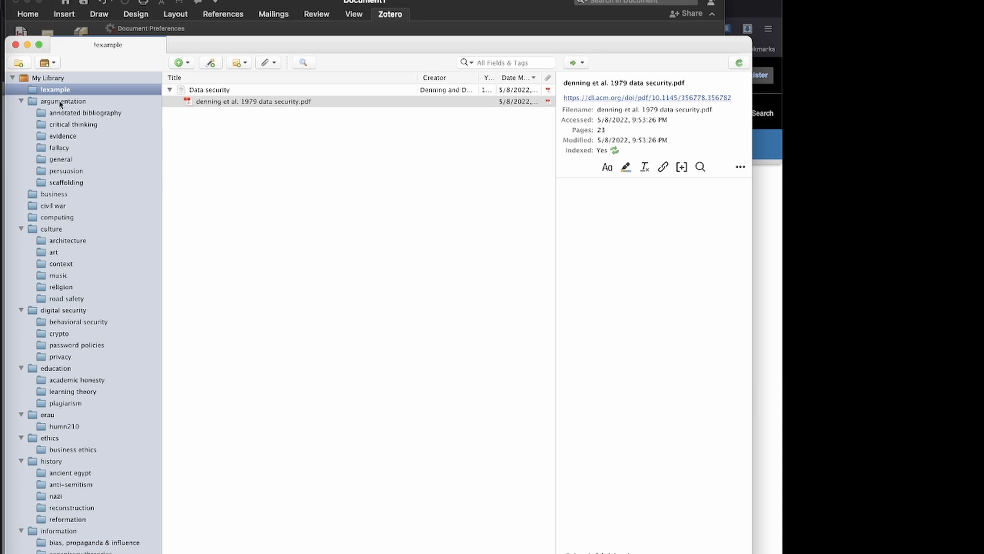
left_click(56, 79)
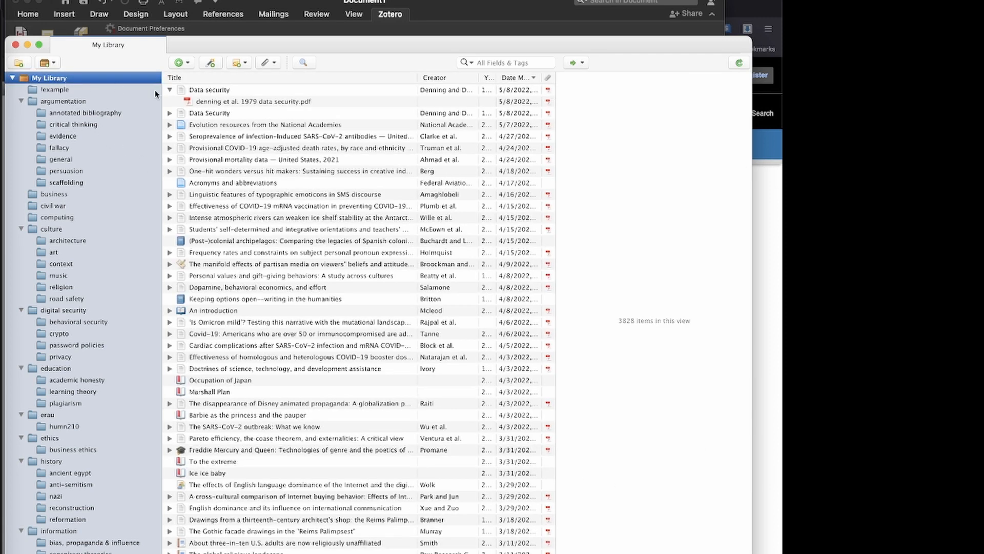
left_click(223, 91)
left_click(215, 114)
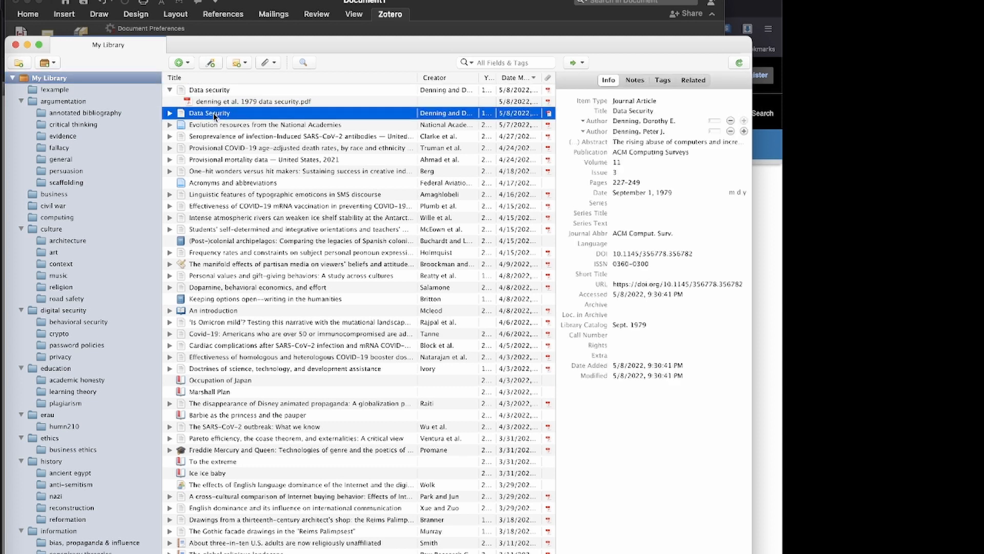
left_click(213, 90)
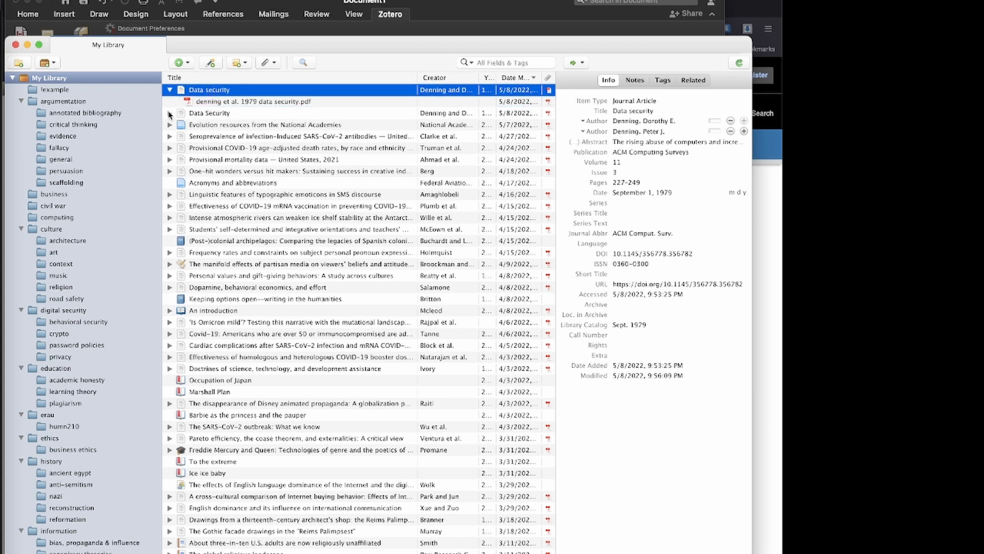
left_click(170, 113)
left_click(213, 112)
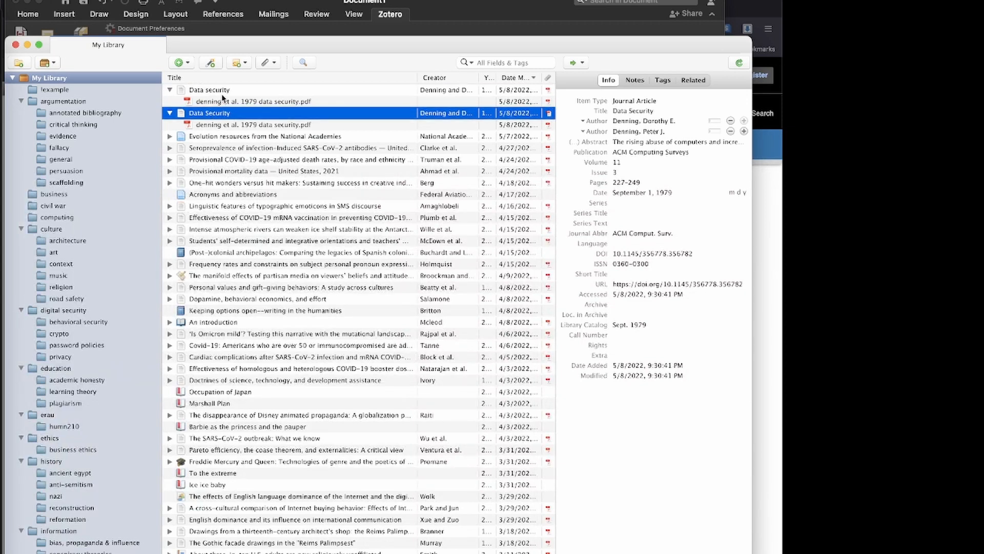
Move the duplicate "Data security" item with the sentence-case title to the trash.
left_click(216, 91)
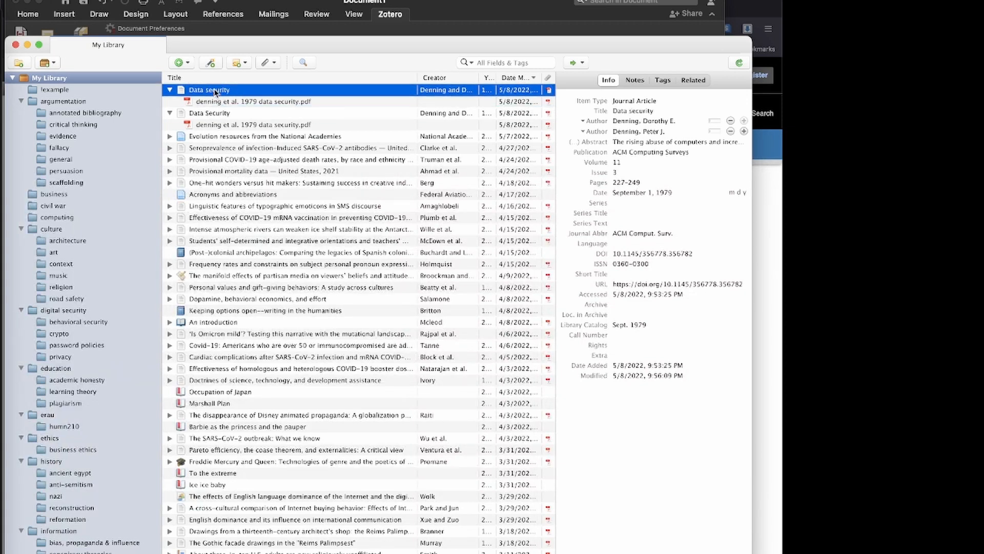
right_click(214, 91)
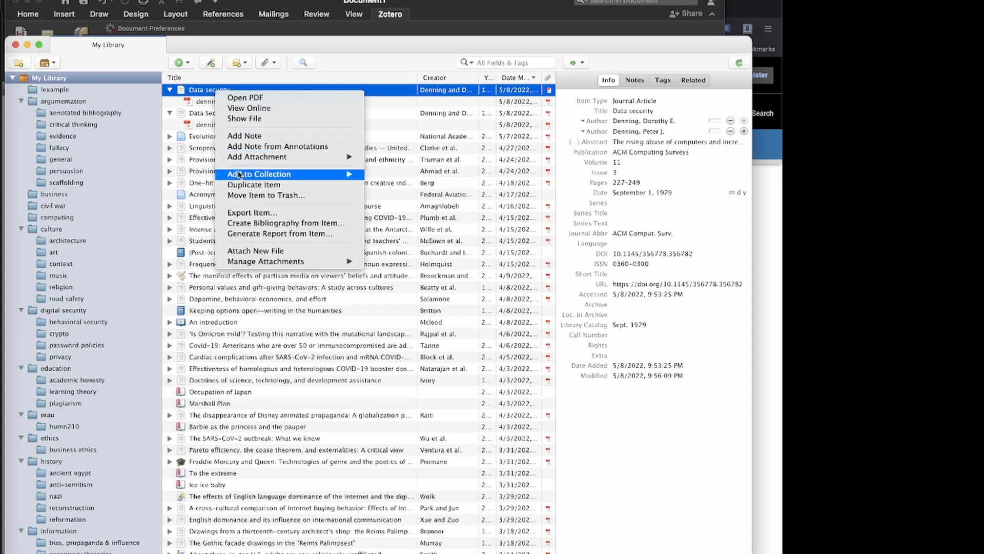
left_click(239, 195)
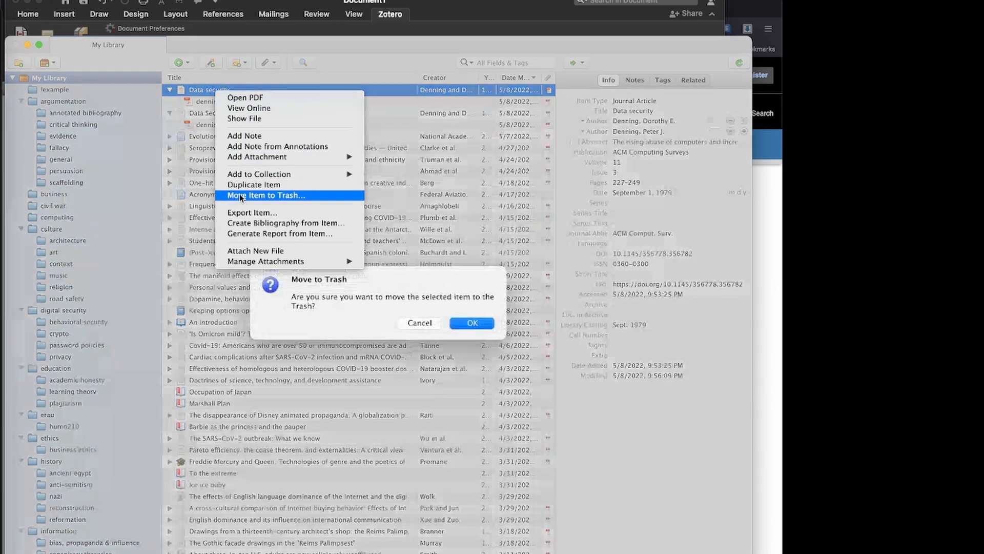
left_click(491, 325)
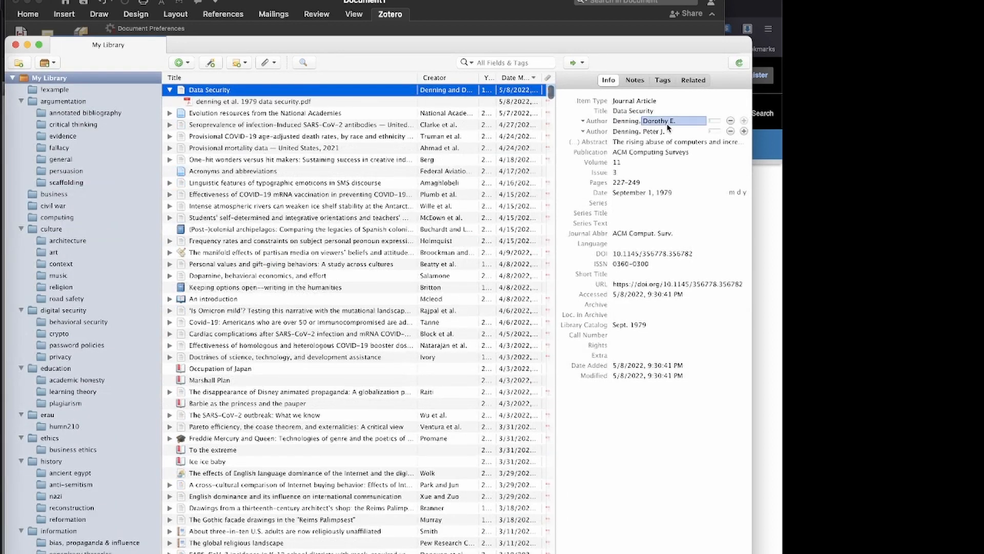
Convert the remaining Data Security item's title to sentence case and switch back to the Word document.
left_click(644, 110)
left_click(642, 109)
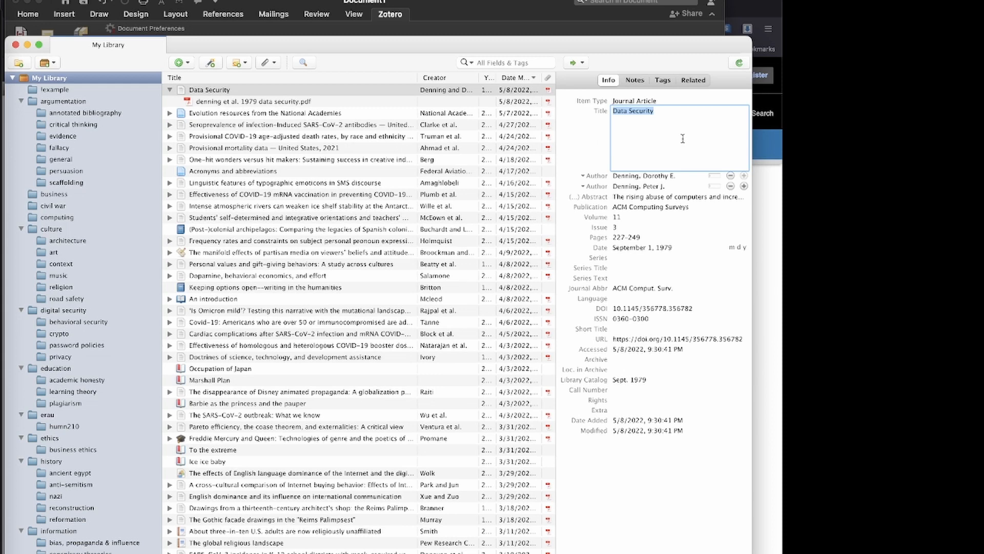
right_click(653, 111)
left_click(579, 130)
left_click(579, 130)
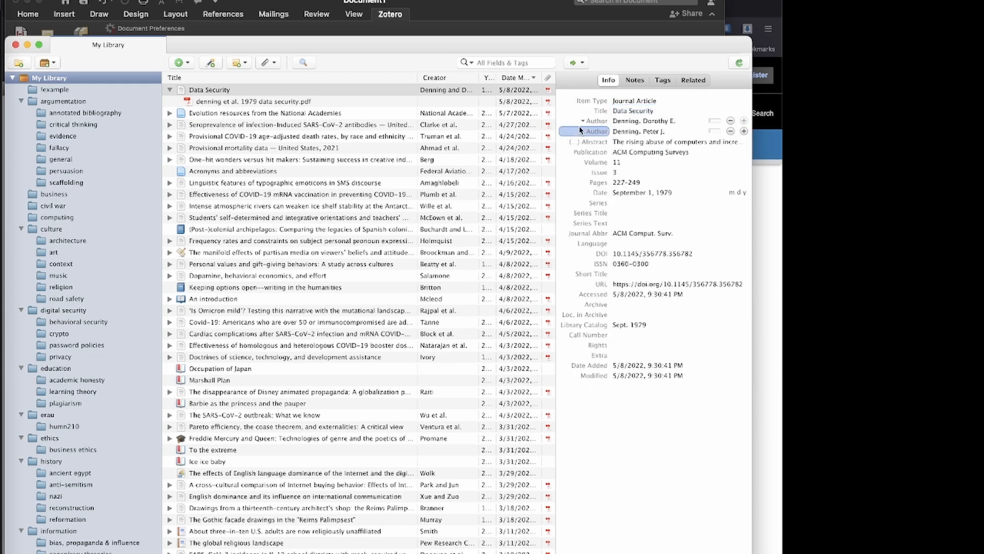
right_click(618, 113)
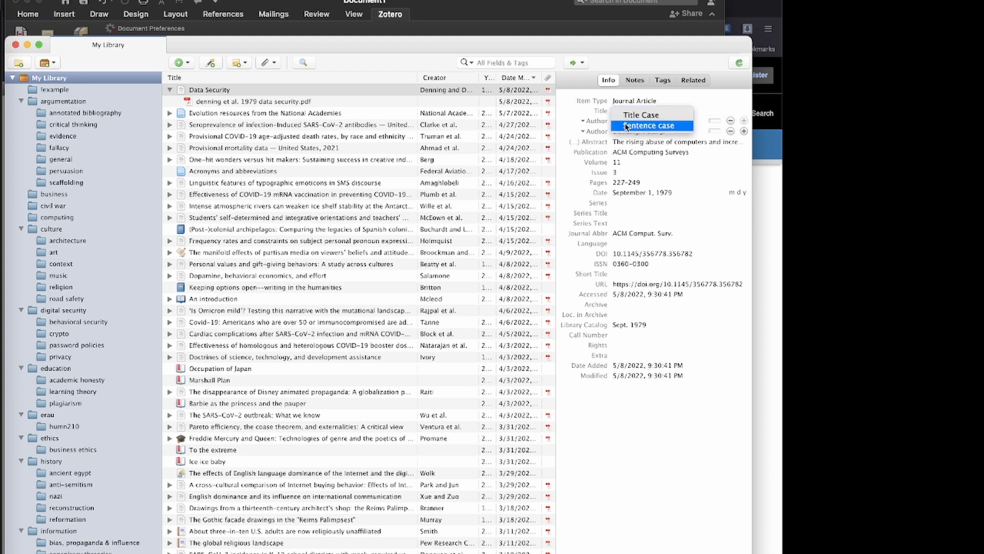
left_click(625, 126)
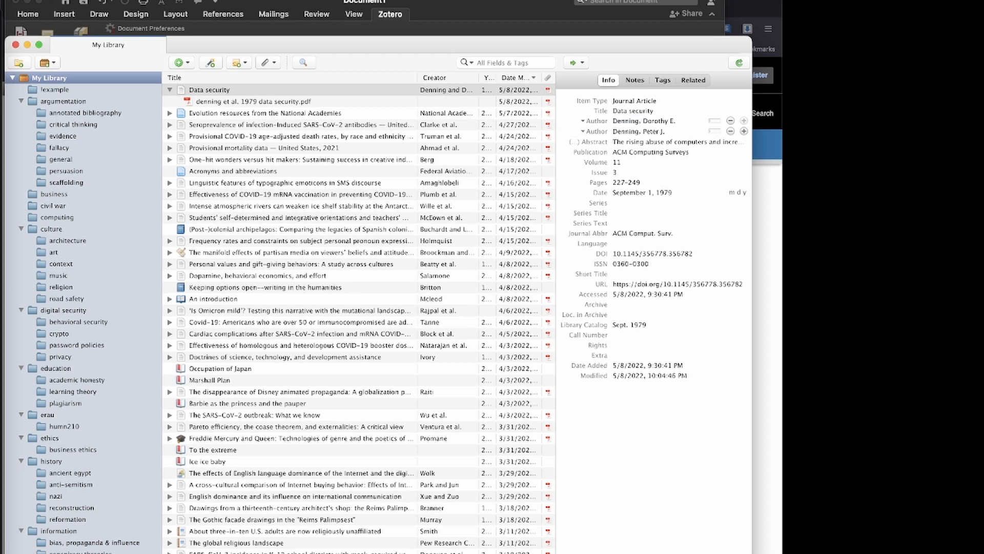
key("super+Tab")
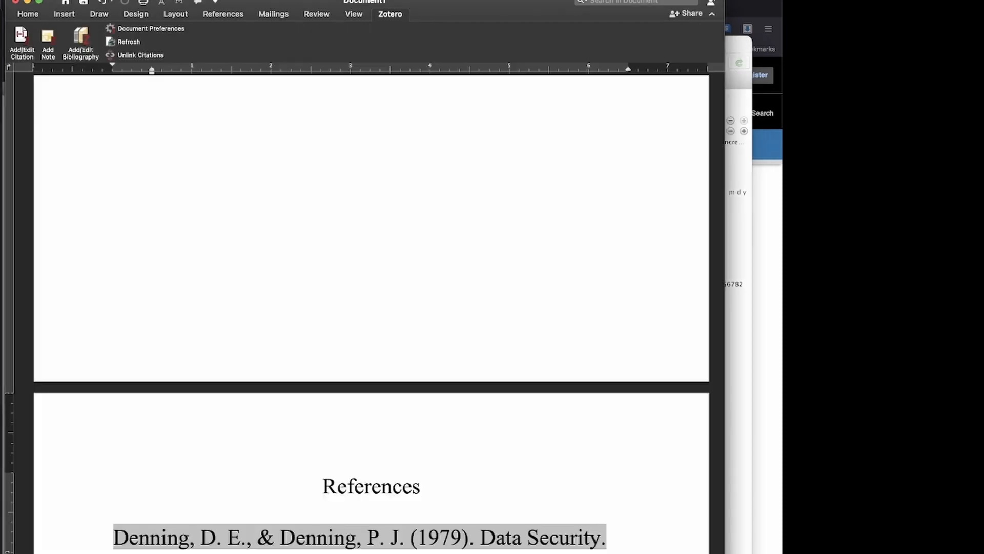
Refresh the Zotero citations so the bibliography entry under References uses the sentence-case article title.
scroll(434, 508, "down", 5)
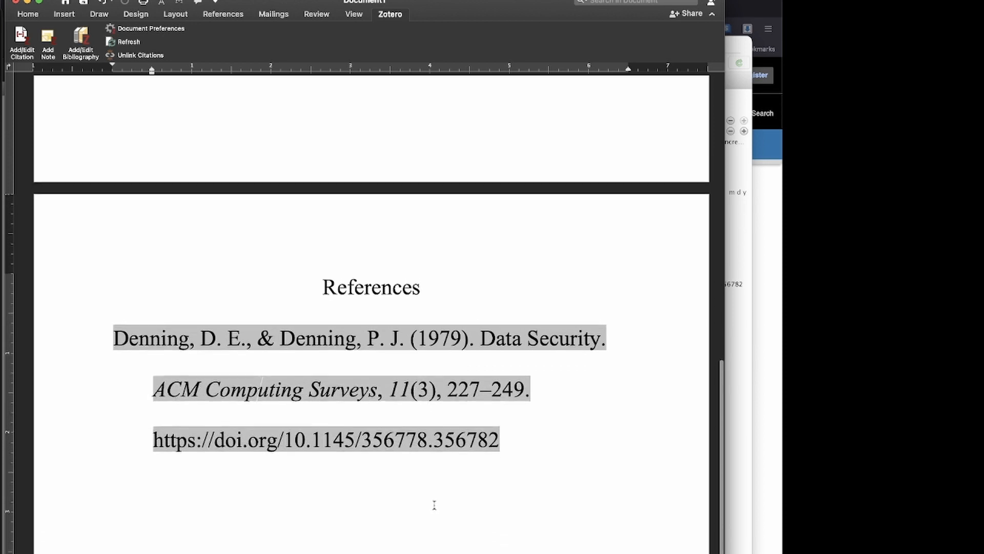
scroll(434, 504, "down", 2)
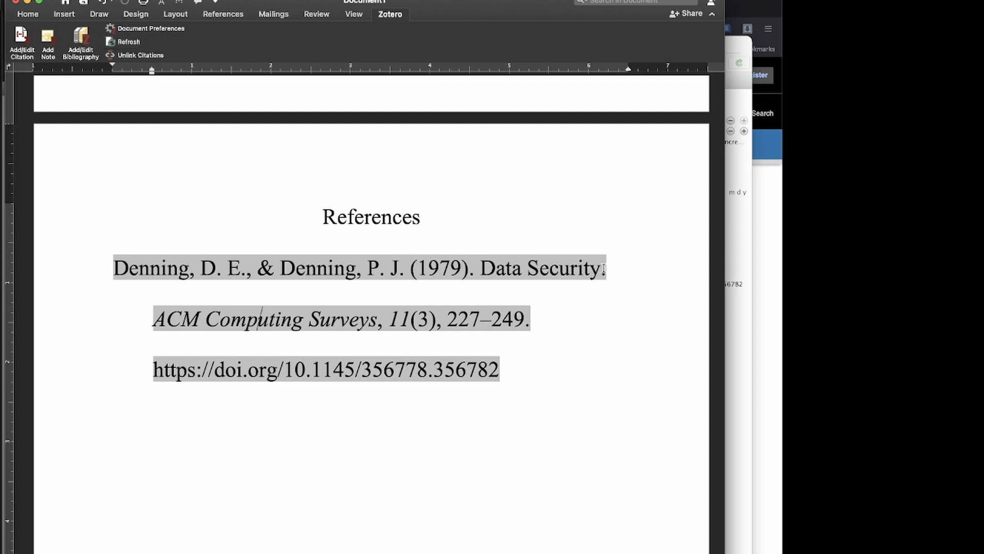
left_click(125, 42)
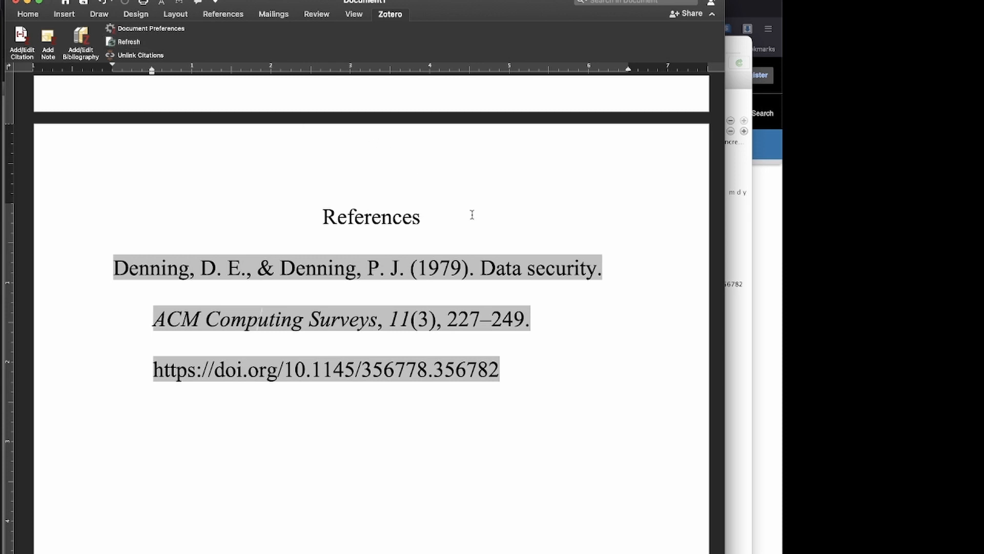
left_click(529, 268)
left_click(413, 216)
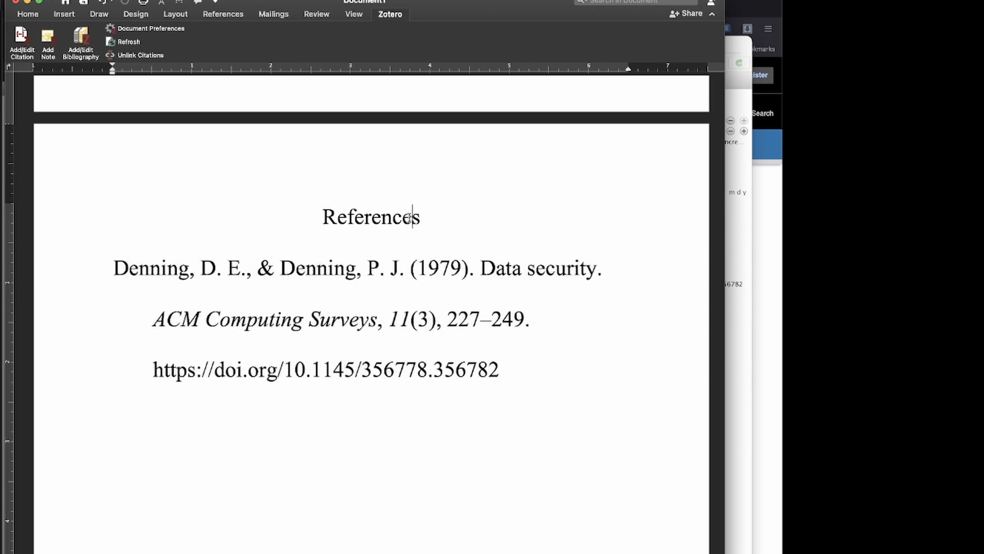
Compare the in-text citation with its References entry and add filler paragraphs of sample text after the 1979 citation on the first page.
scroll(398, 243, "up", 10)
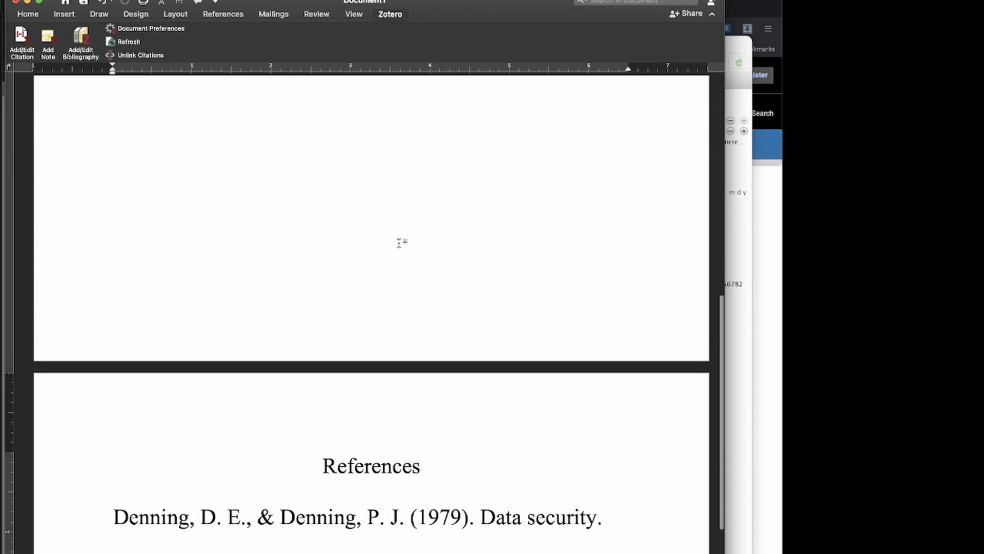
scroll(398, 242, "up", 5)
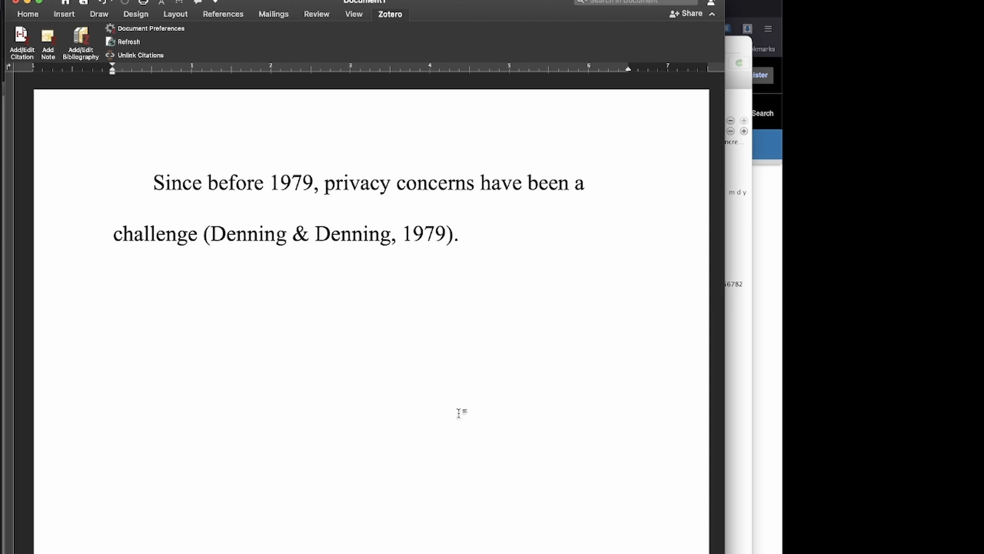
scroll(459, 411, "down", 5)
scroll(459, 411, "down", 10)
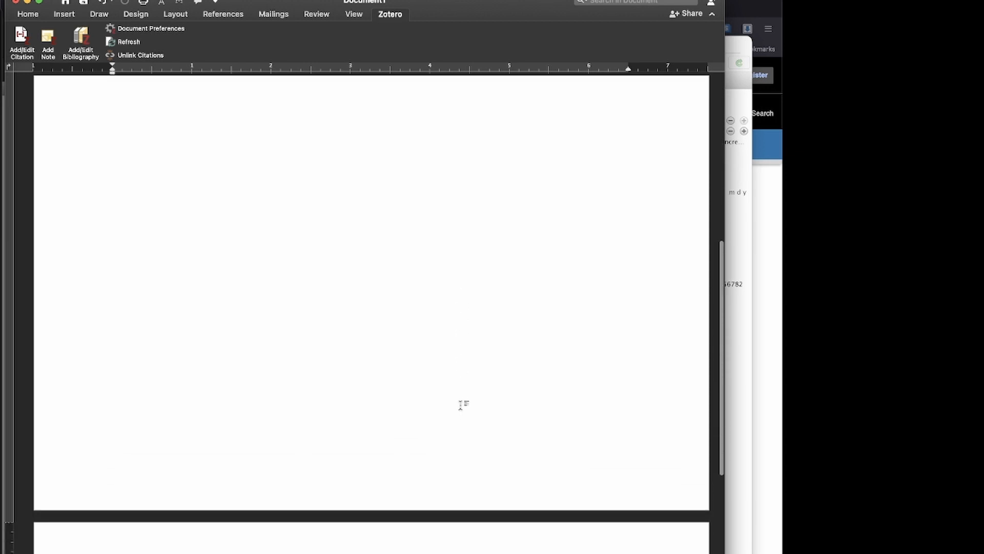
scroll(448, 398, "down", 5)
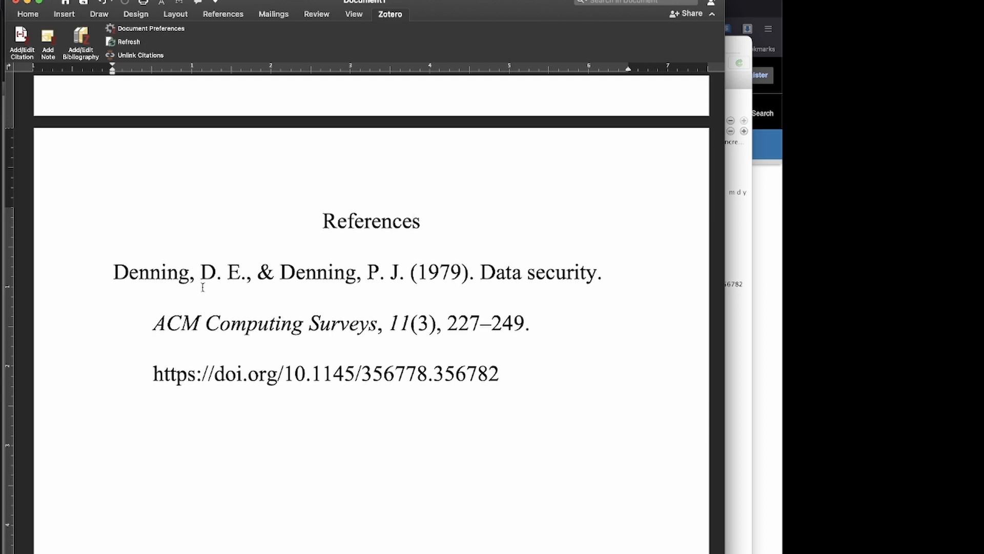
scroll(258, 236, "up", 10)
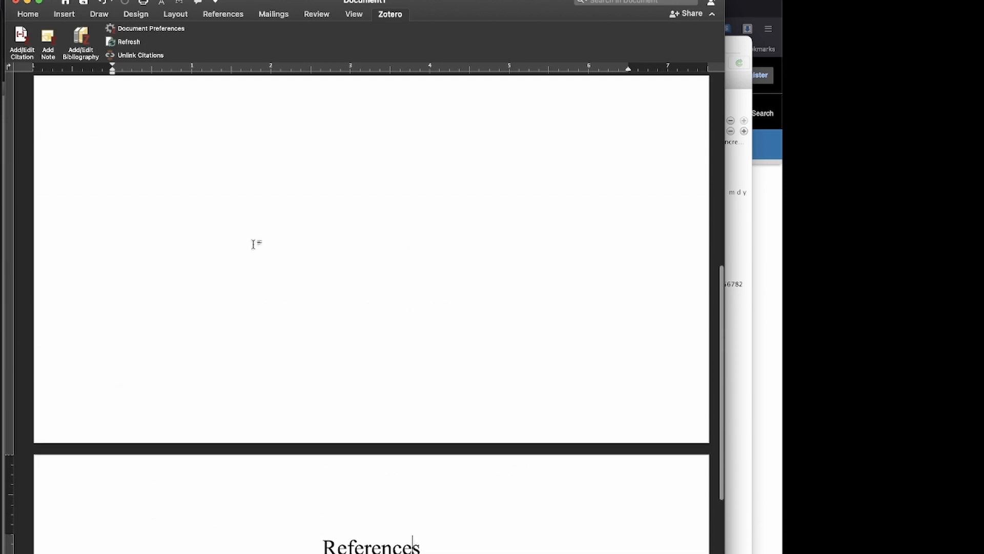
left_click(485, 227)
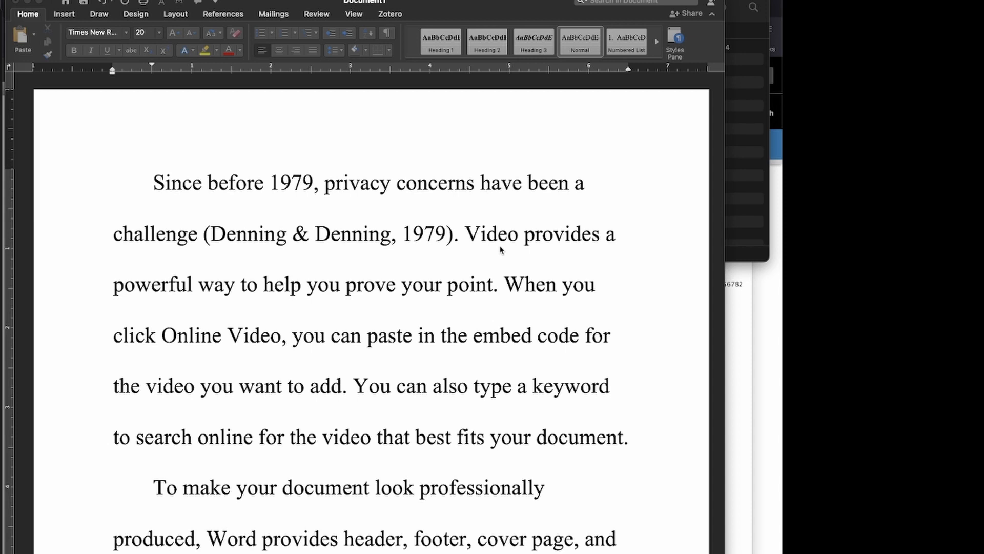
Insert a Zotero citation to "Research design and methods: A process approach" (2014) before the period after "prove your point".
left_click(491, 284)
left_click(491, 285)
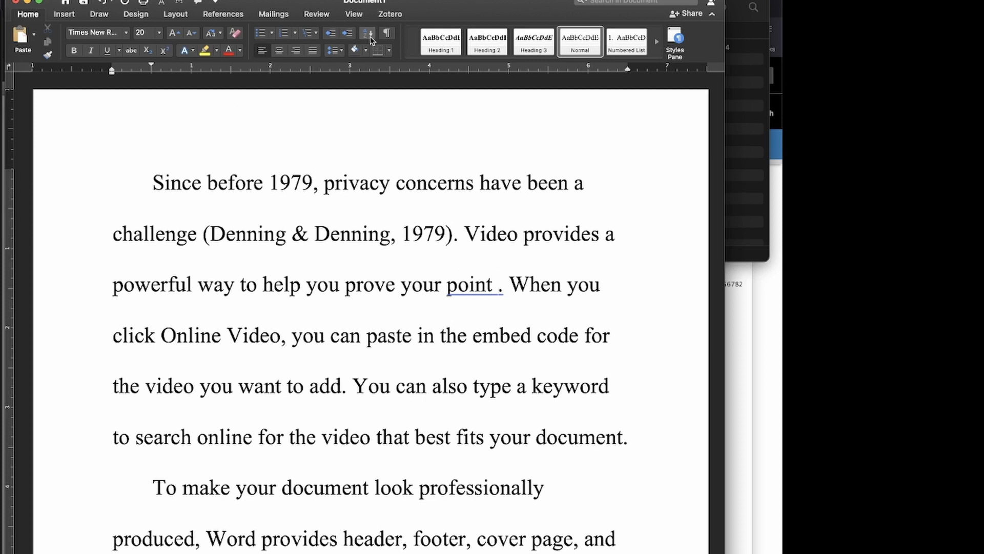
left_click(390, 14)
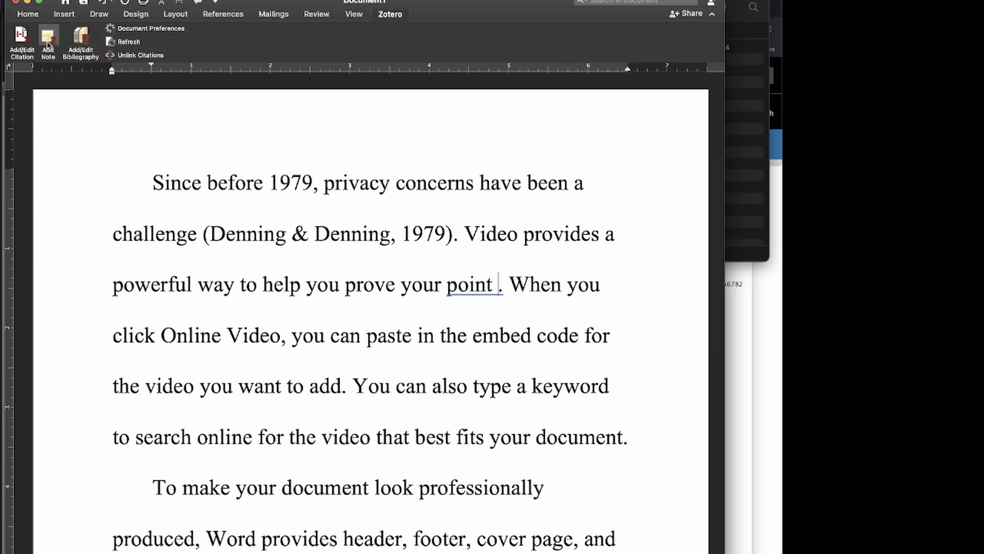
left_click(21, 37)
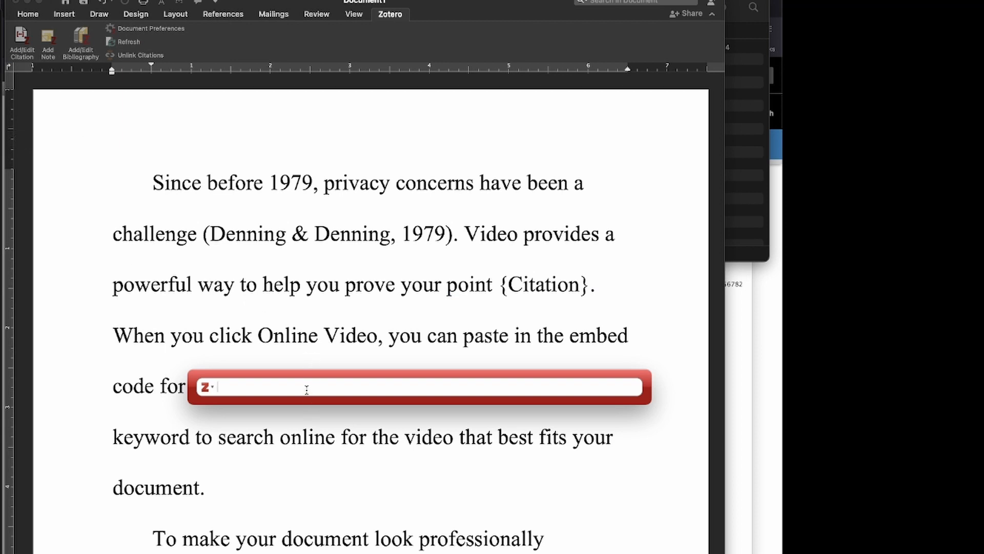
type("abbot")
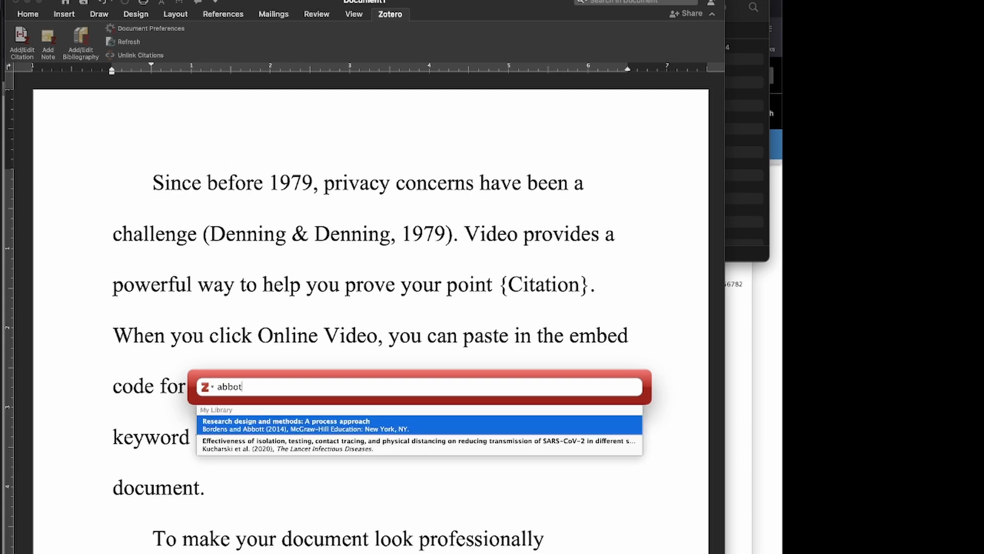
left_click(215, 432)
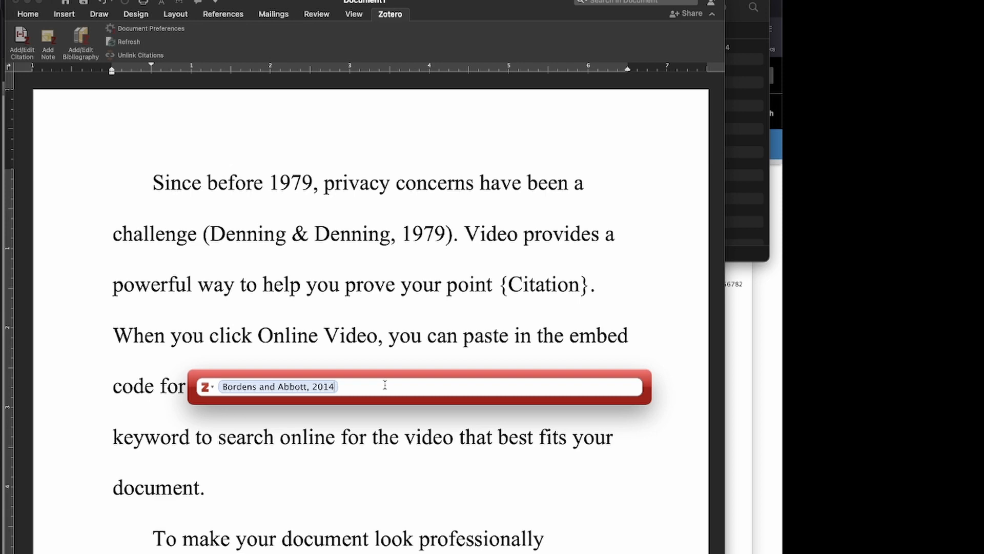
key("Return")
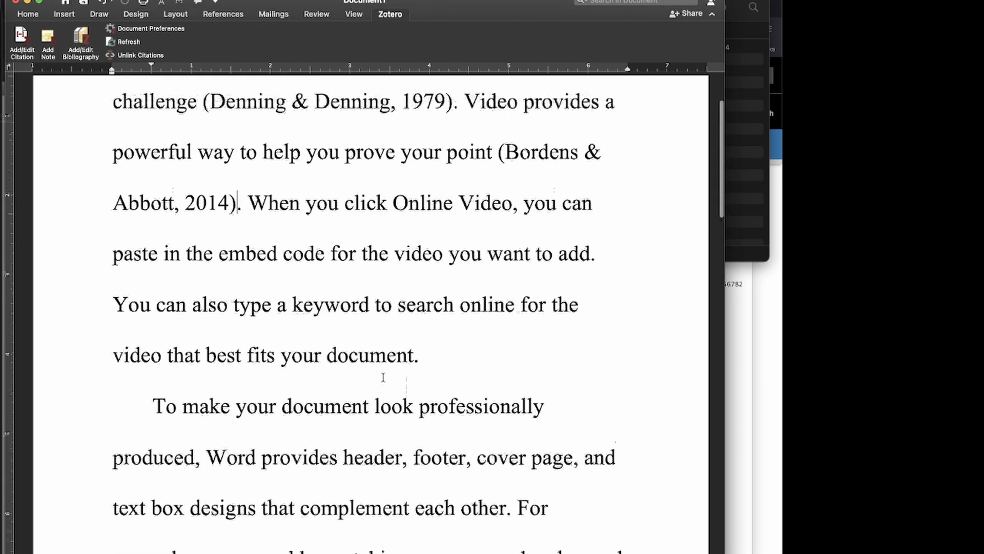
Check the 1979 and 2014 in-text citations against the entries and their order in the References list.
scroll(383, 377, "up", 5)
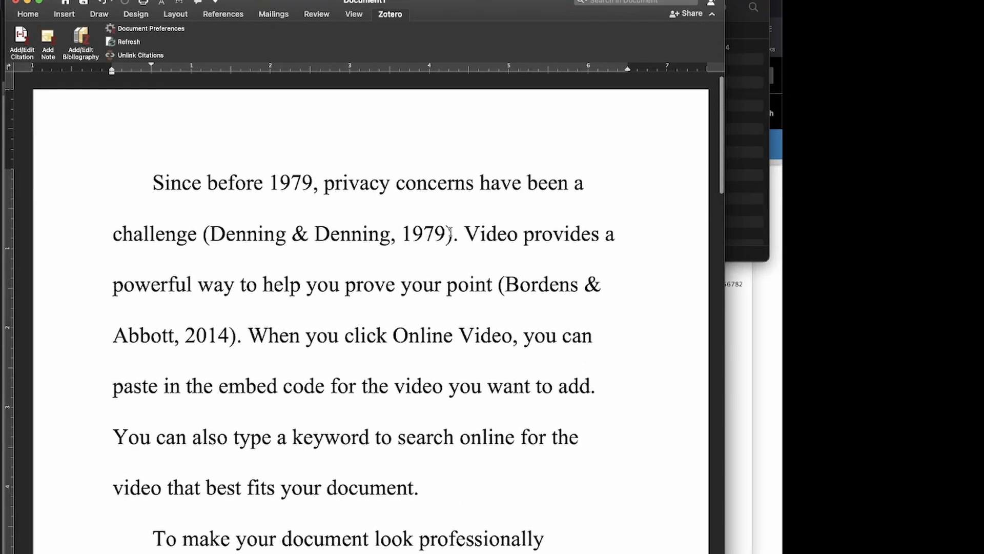
left_click_drag(449, 233, 205, 235)
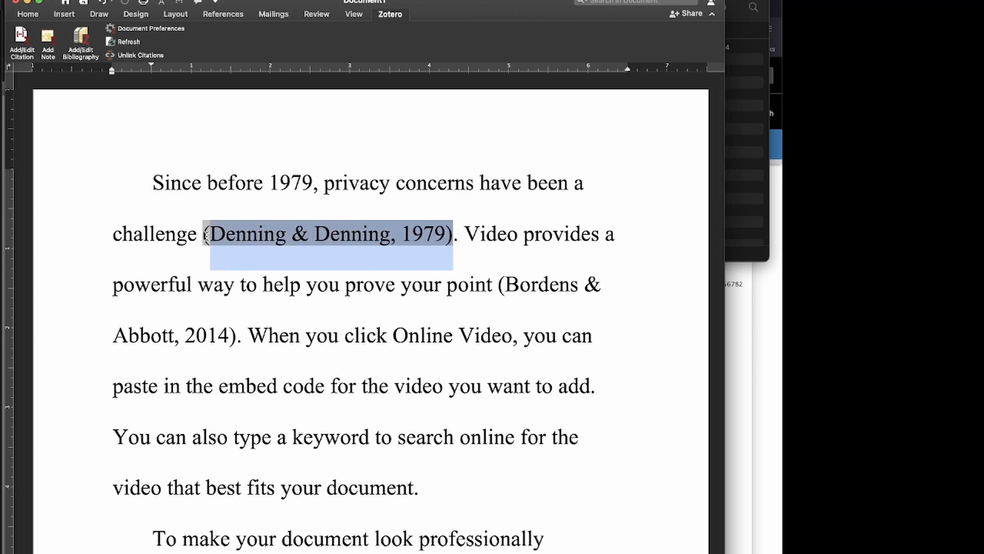
left_click_drag(237, 336, 500, 286)
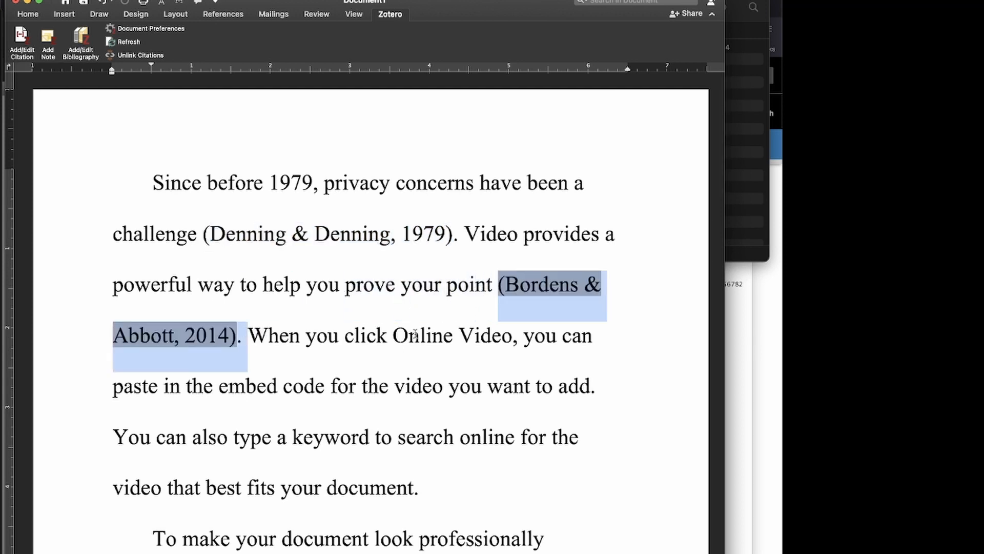
scroll(399, 370, "down", 10)
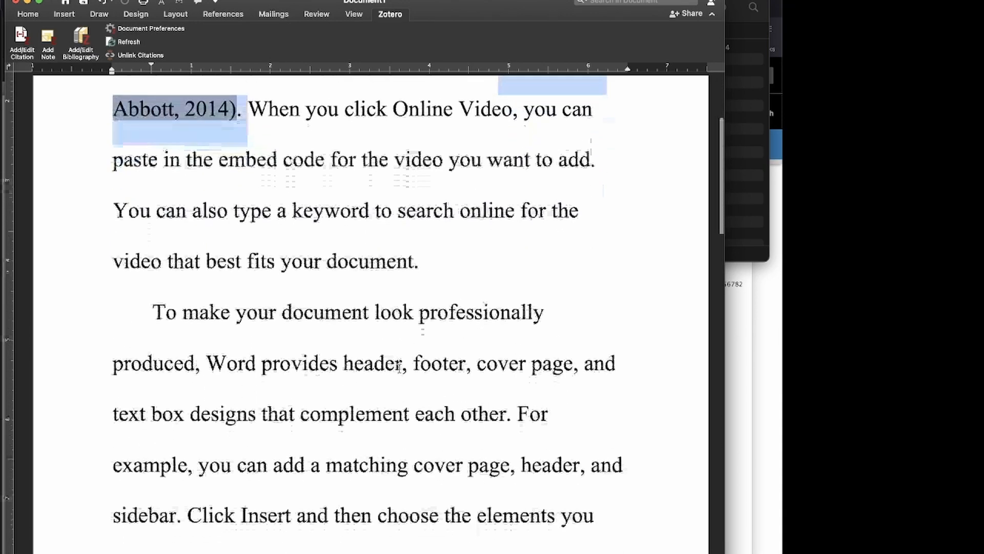
scroll(394, 354, "down", 12)
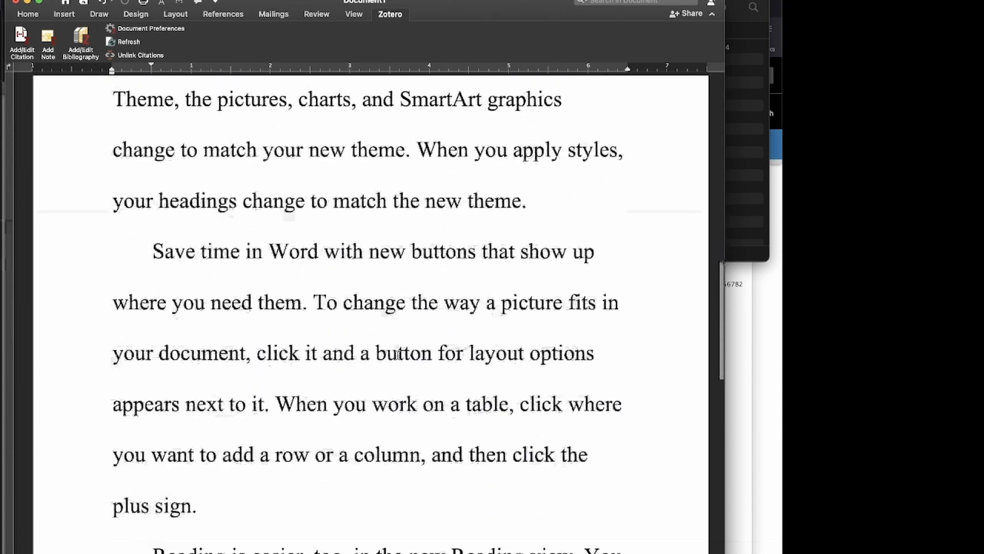
scroll(393, 350, "down", 20)
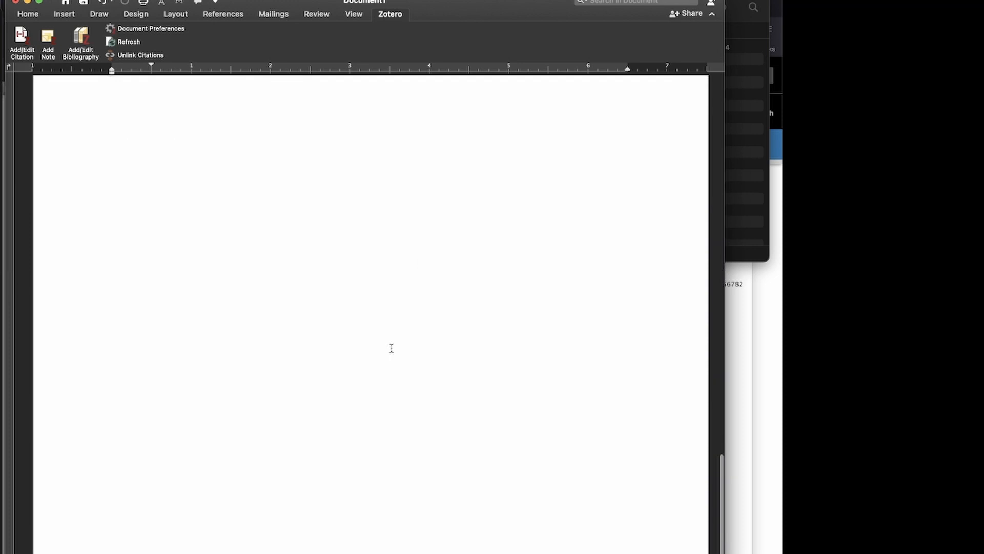
scroll(390, 349, "down", 3)
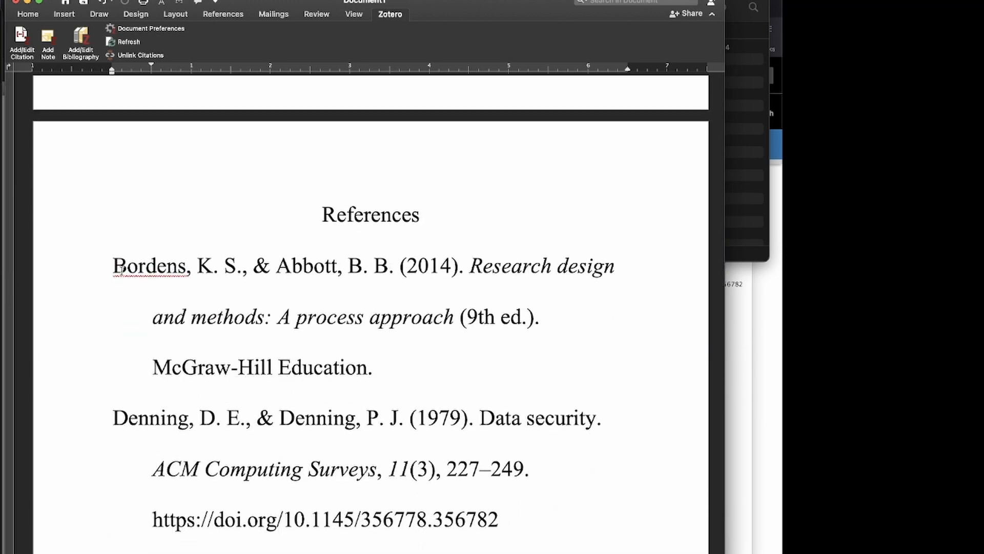
scroll(152, 314, "down", 1)
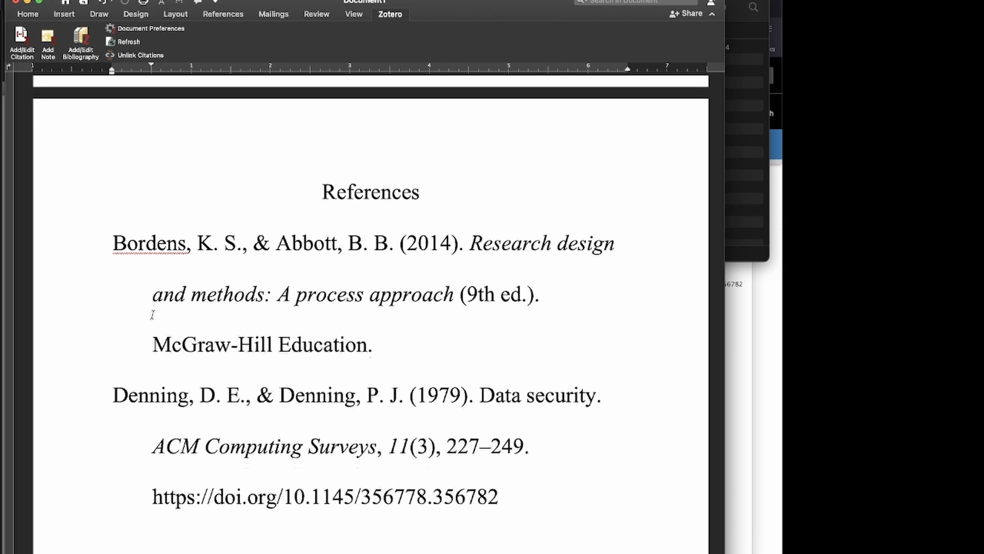
left_click(112, 226)
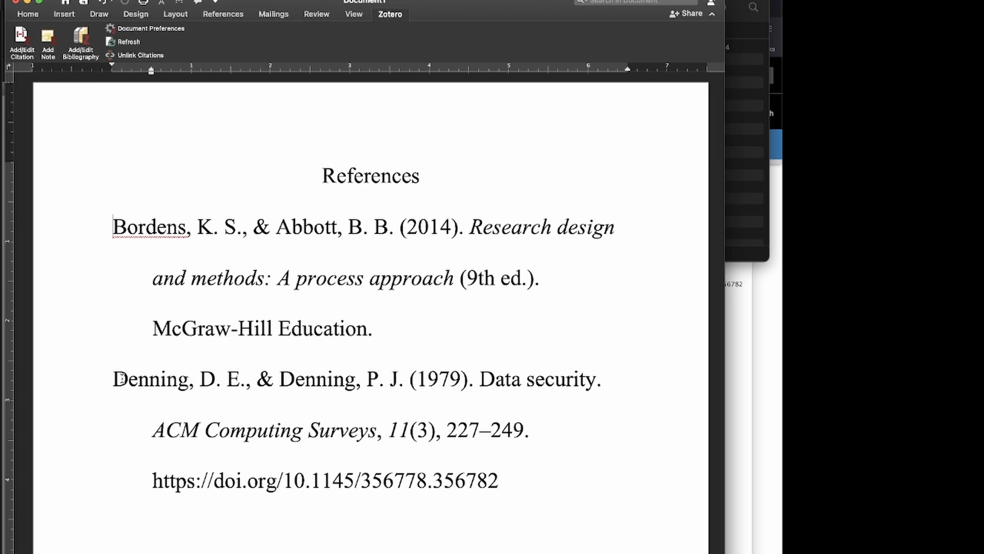
Delete the opening sentence "Since before 1979, privacy concerns have been a challenge" together with its 1979 citation.
scroll(105, 372, "up", 10)
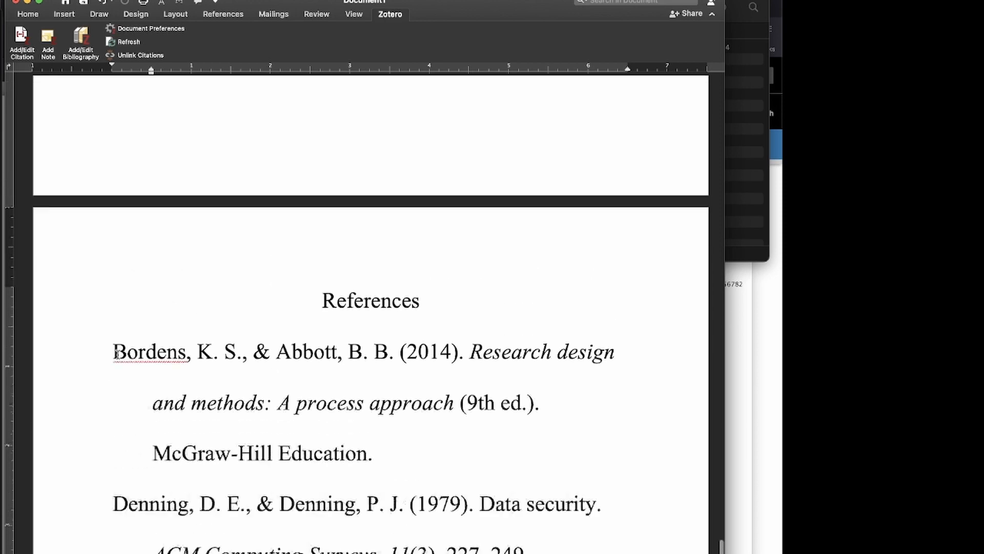
scroll(123, 356, "up", 10)
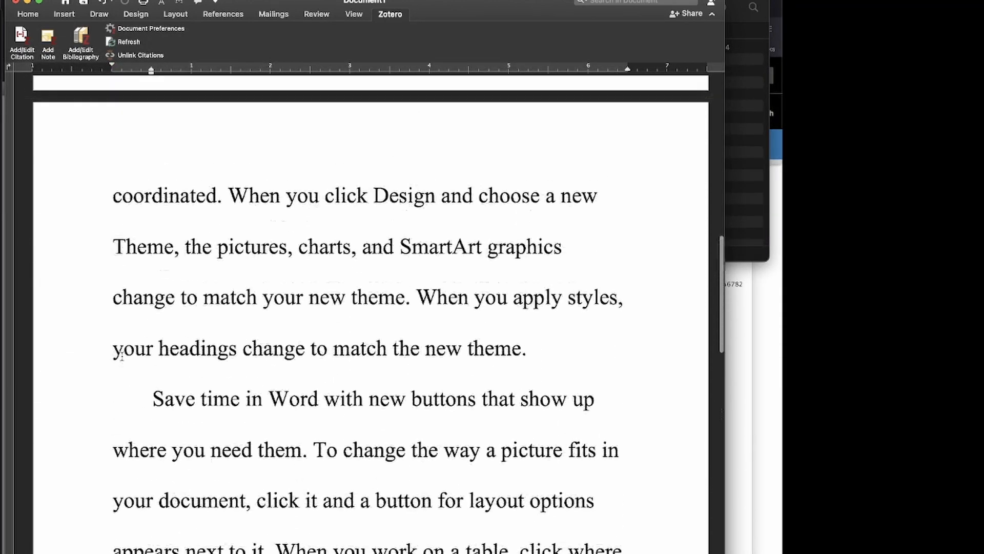
scroll(117, 346, "up", 15)
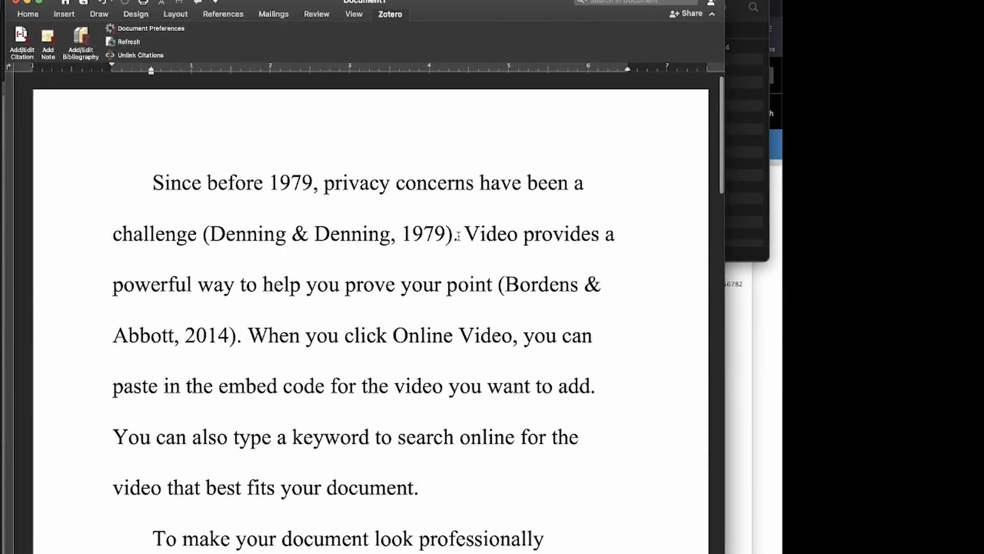
left_click_drag(457, 235, 156, 188)
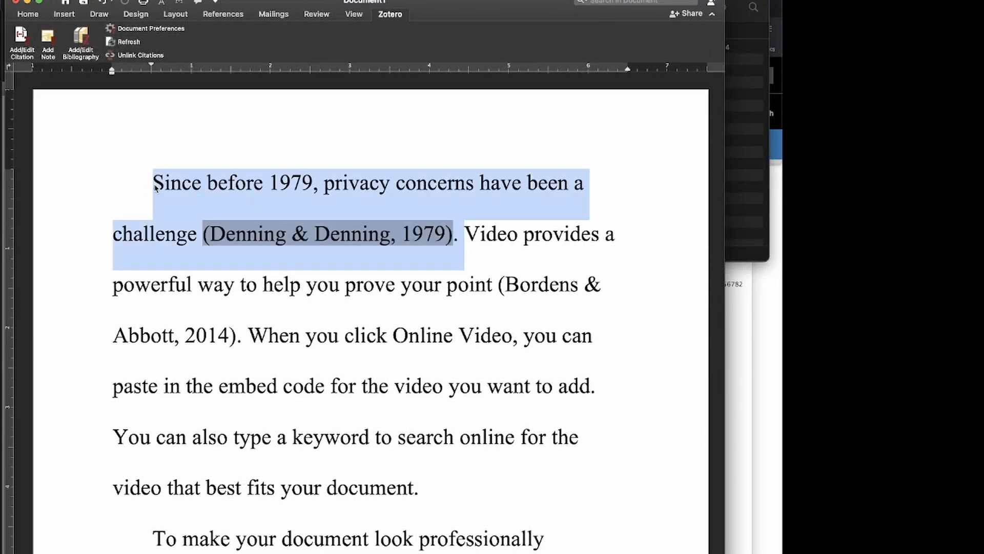
key("BackSpace")
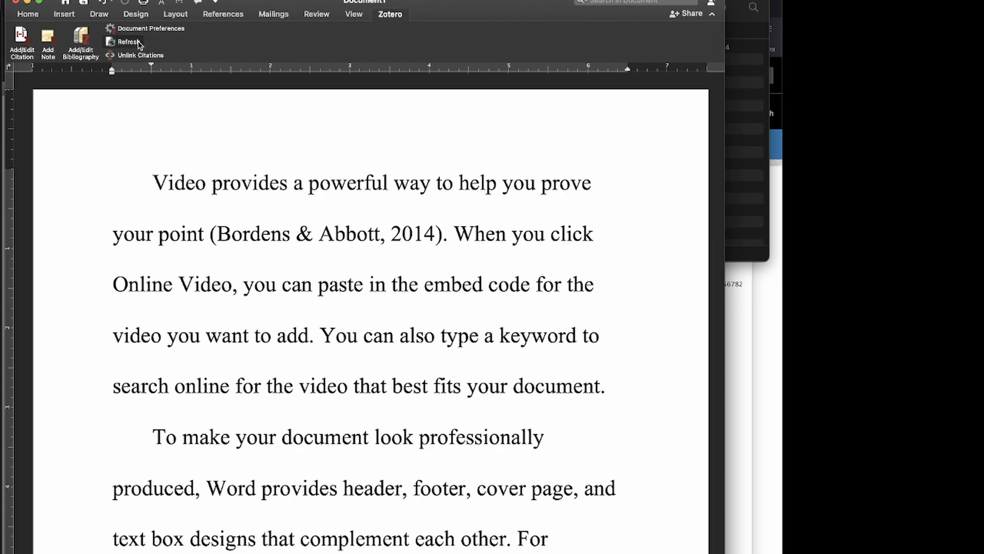
Refresh the Zotero bibliography to match the remaining citation and check the entries on the References page.
scroll(280, 398, "down", 20)
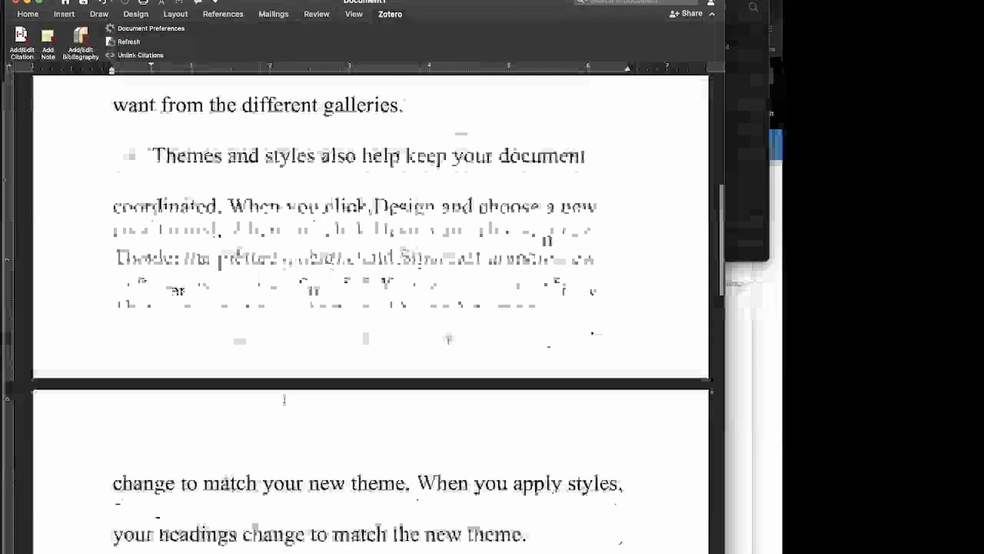
scroll(281, 398, "down", 15)
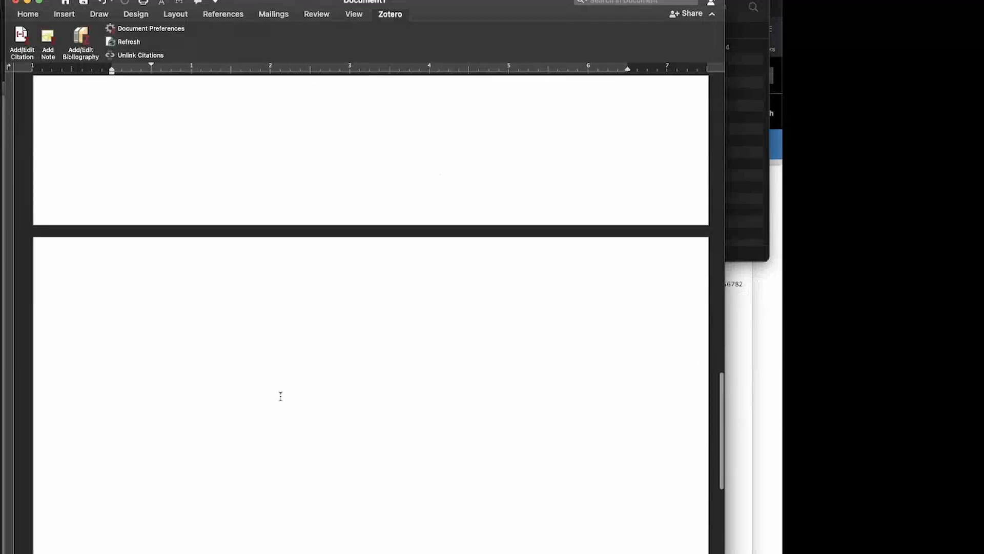
scroll(280, 397, "down", 10)
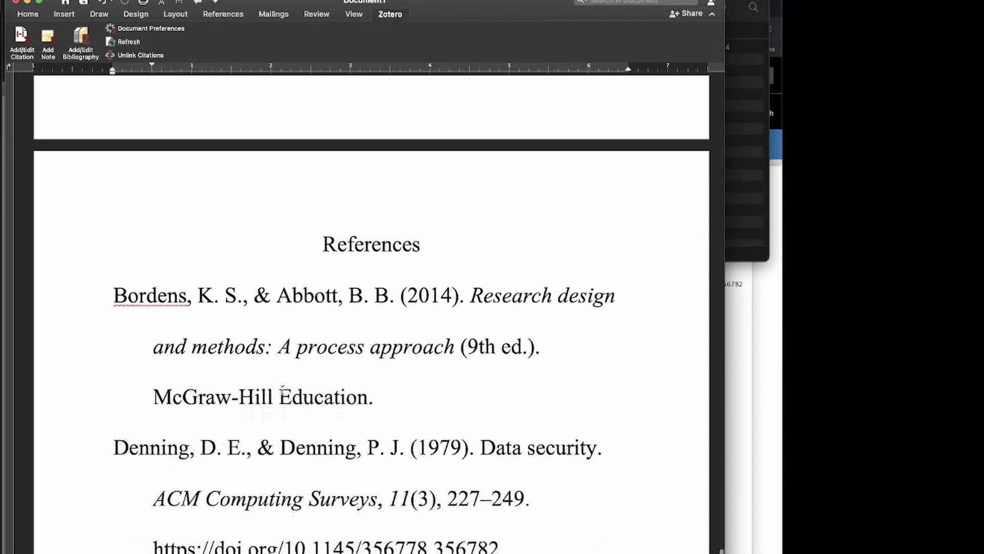
left_click(160, 58)
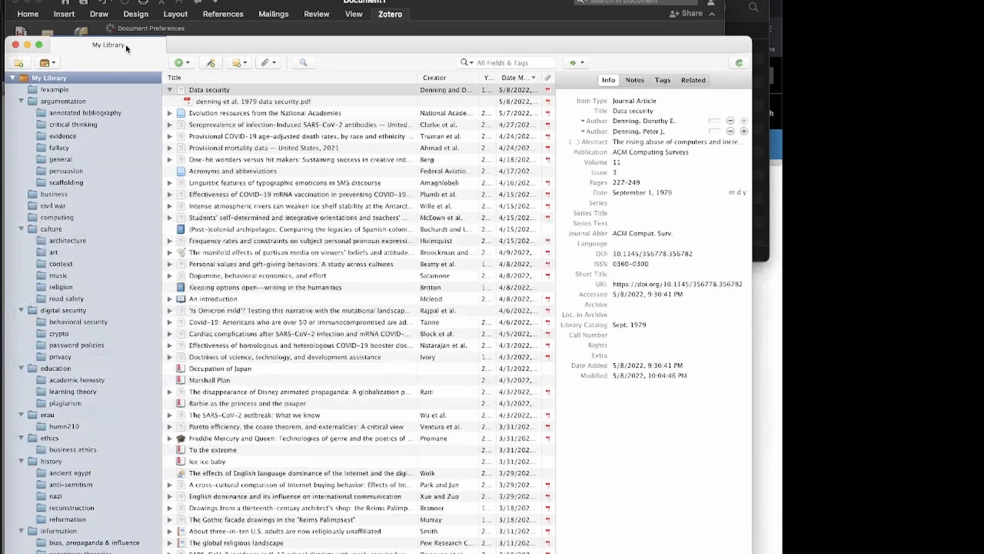
scroll(372, 257, "down", 15)
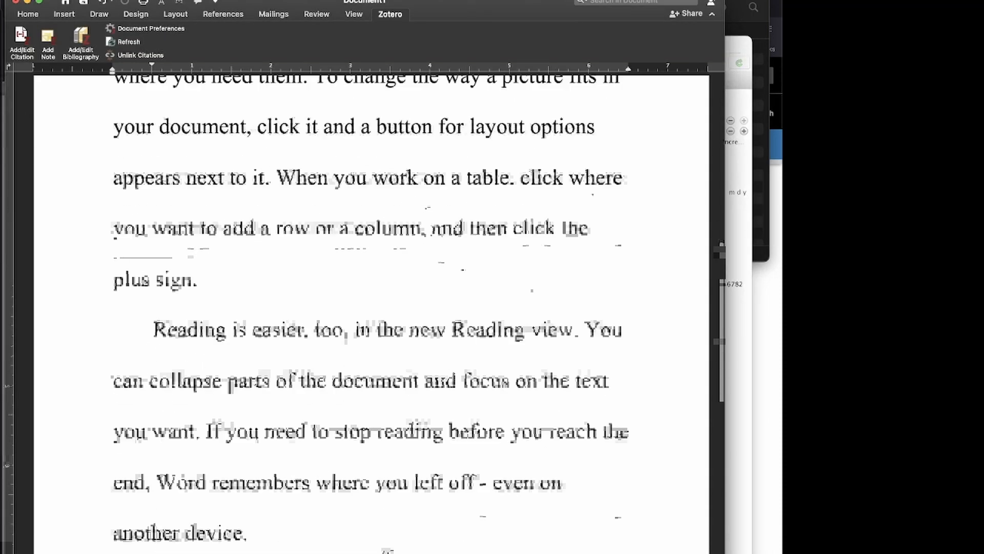
scroll(371, 308, "down", 15)
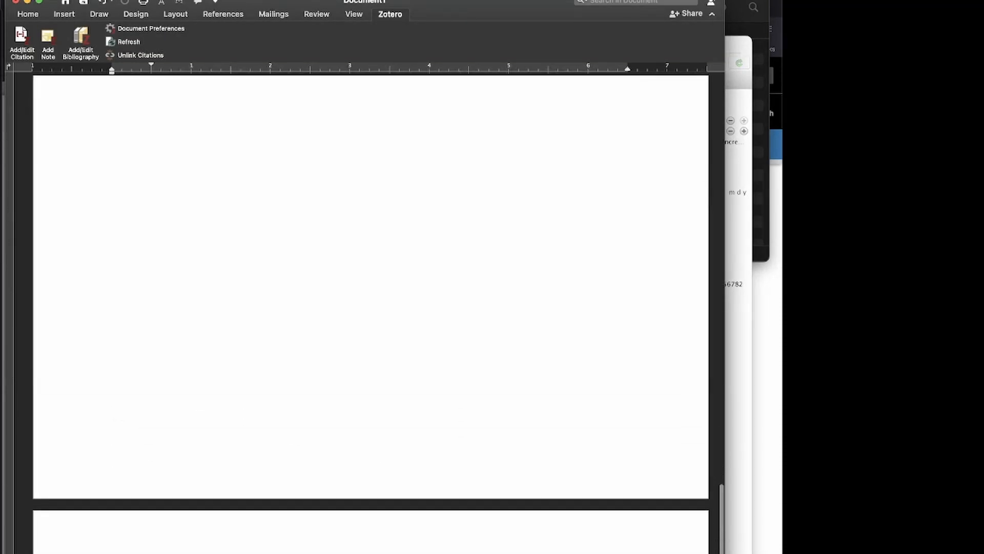
scroll(300, 480, "down", 1)
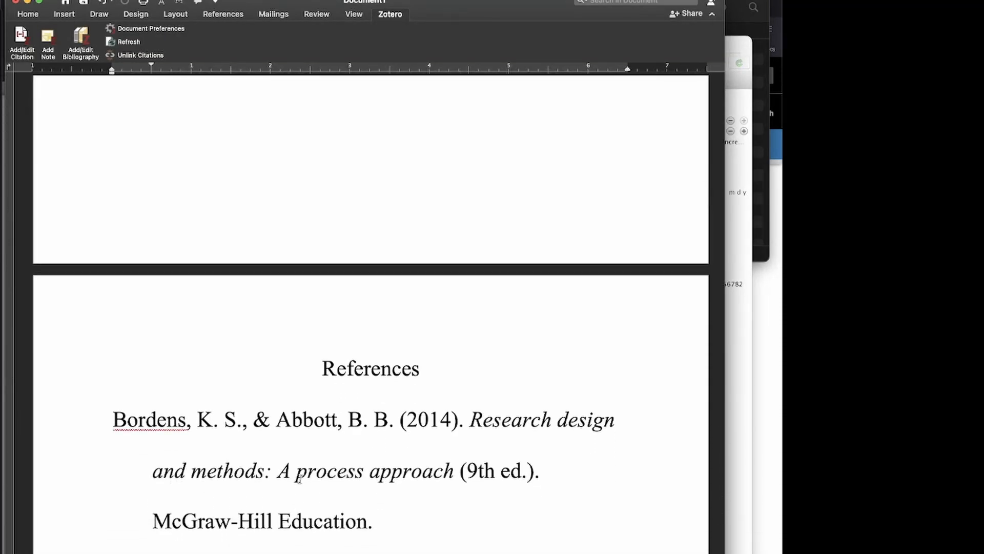